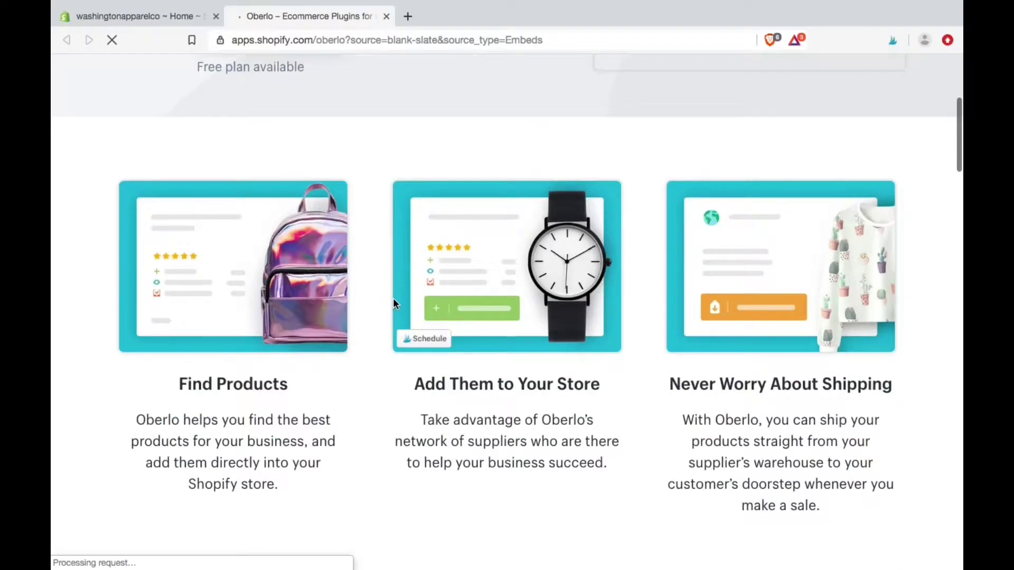
Add the Oberlo app from its app store page and approve its installation on the store.
scroll(393, 299, "down", 2)
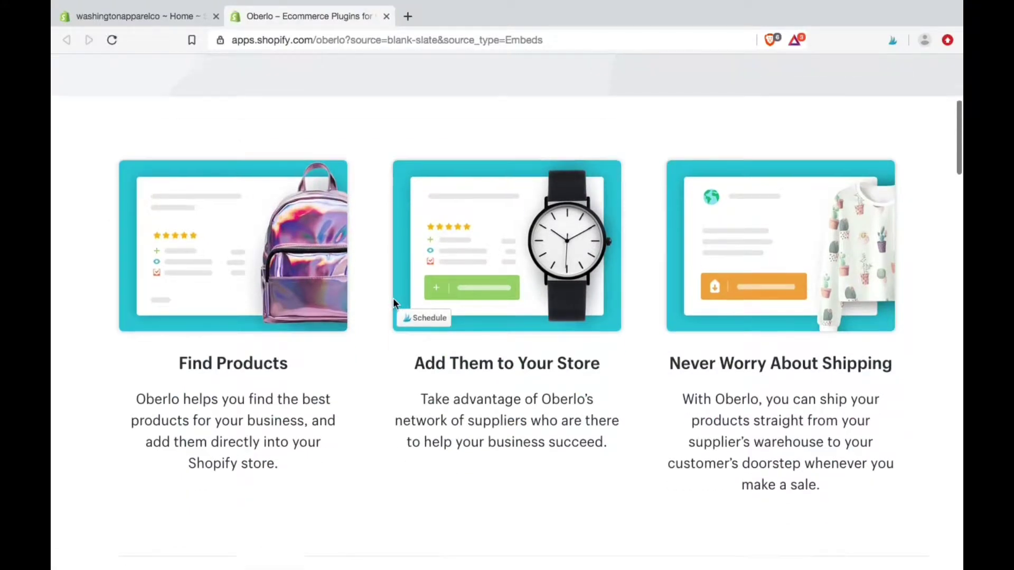
scroll(394, 299, "up", 5)
scroll(393, 304, "up", 2)
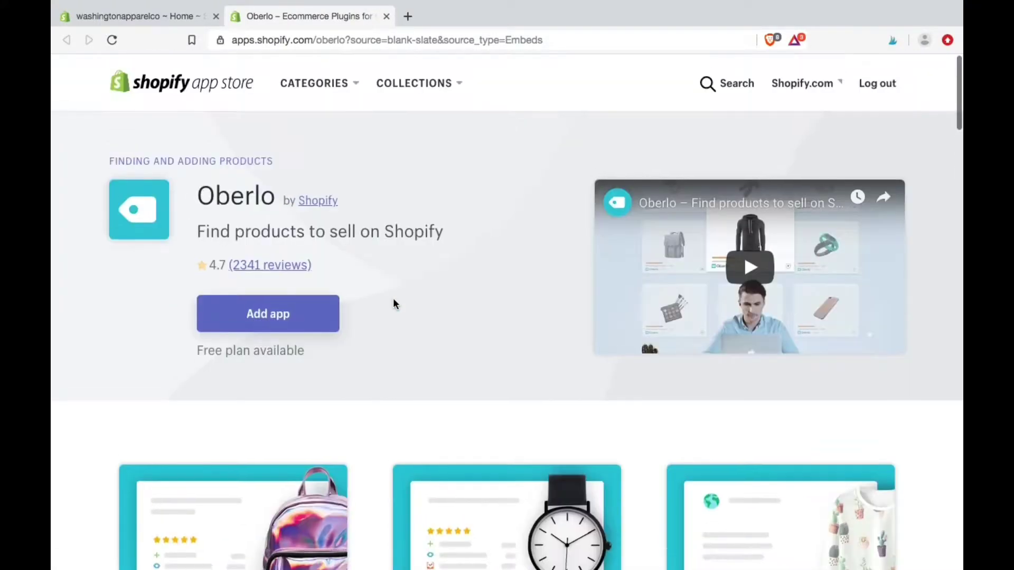
left_click(294, 312)
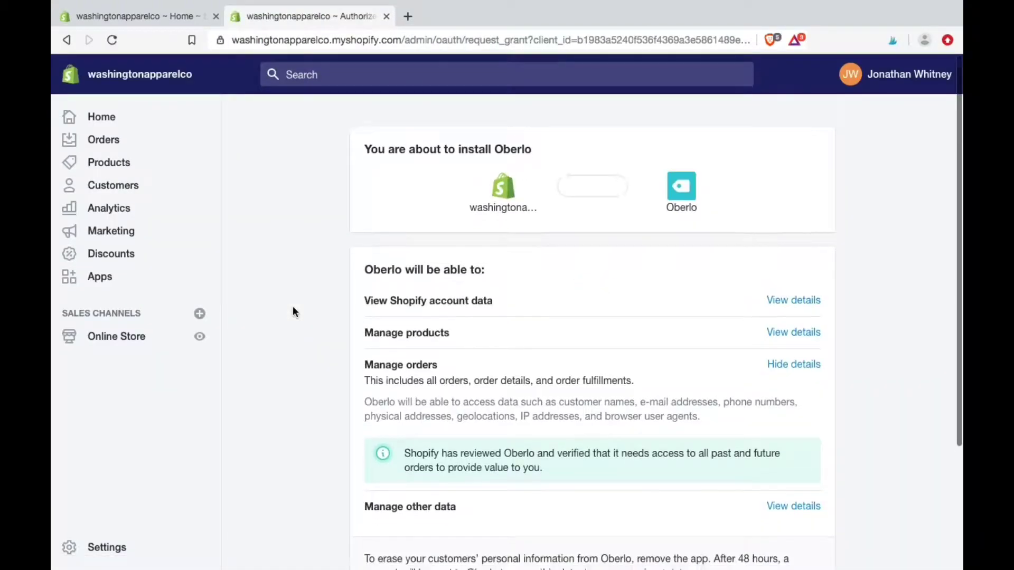
scroll(293, 312, "down", 3)
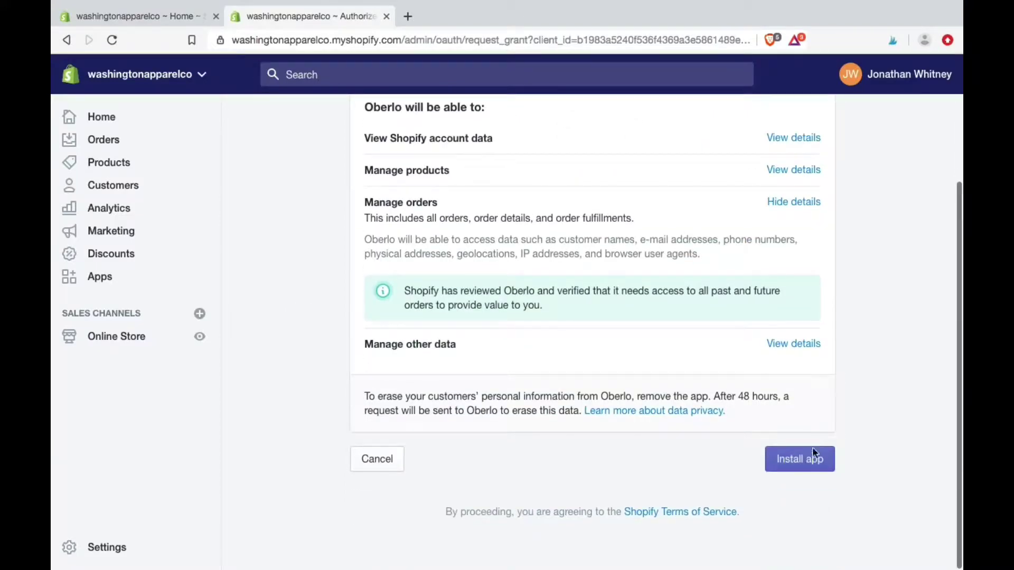
left_click(813, 452)
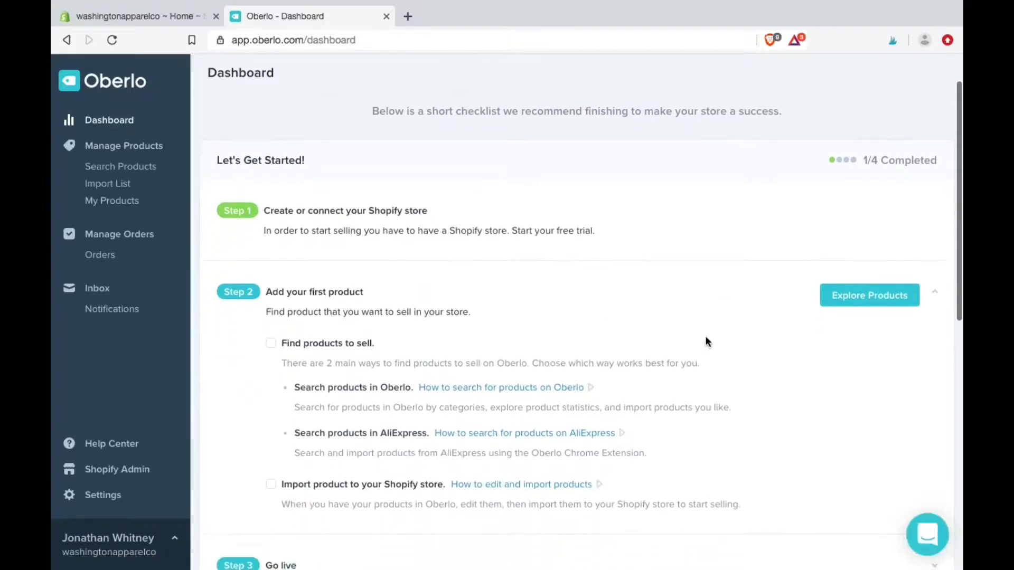
Go from the getting-started checklist to exploring products and open the Men's Clothing & Accessories category.
scroll(731, 338, "down", 5)
scroll(731, 338, "up", 5)
left_click(860, 300)
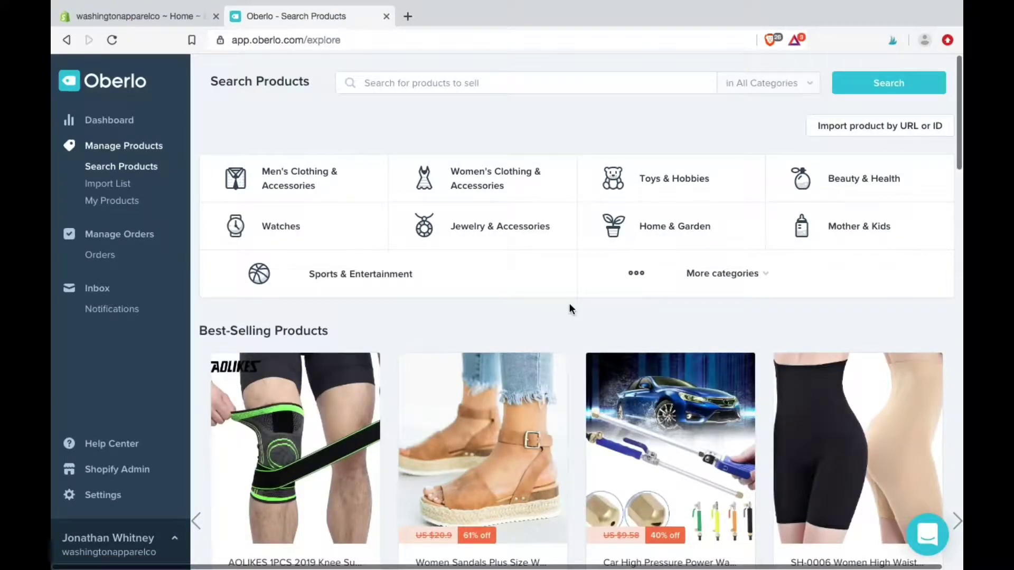
left_click(341, 179)
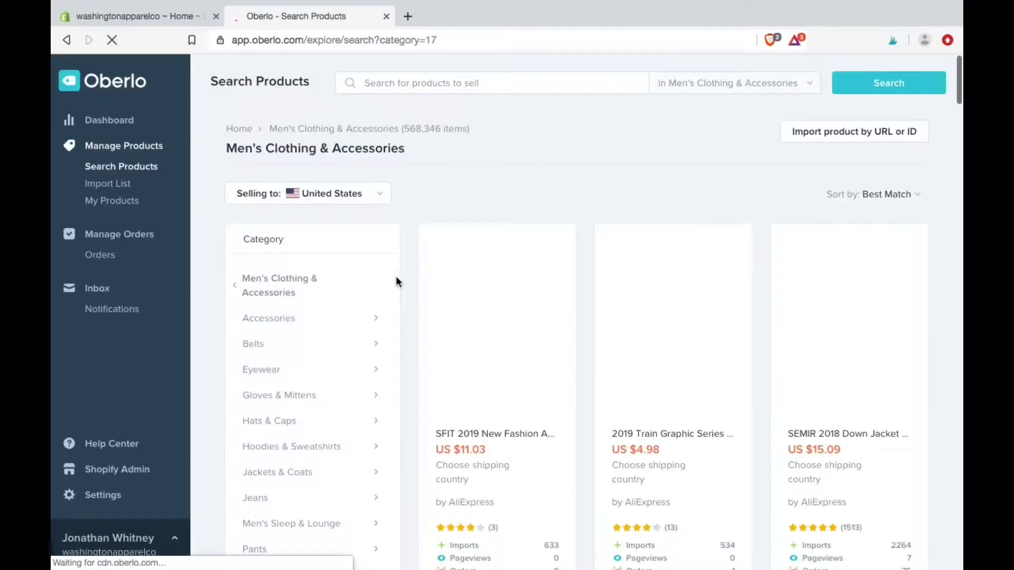
Browse the Men's Clothing & Accessories products and sort them by lowest price.
scroll(396, 278, "down", 1)
scroll(396, 278, "down", 3)
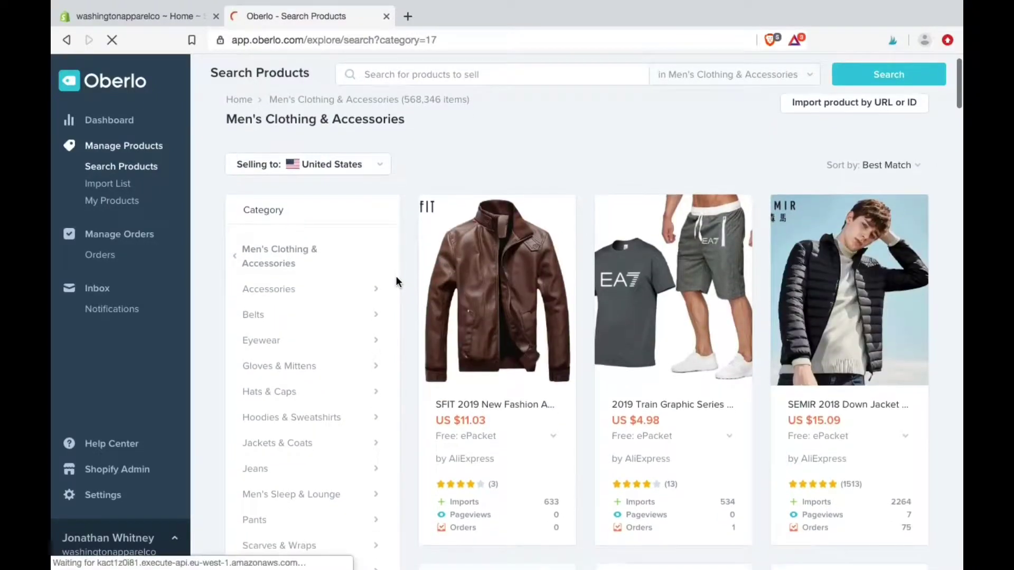
scroll(396, 279, "down", 1)
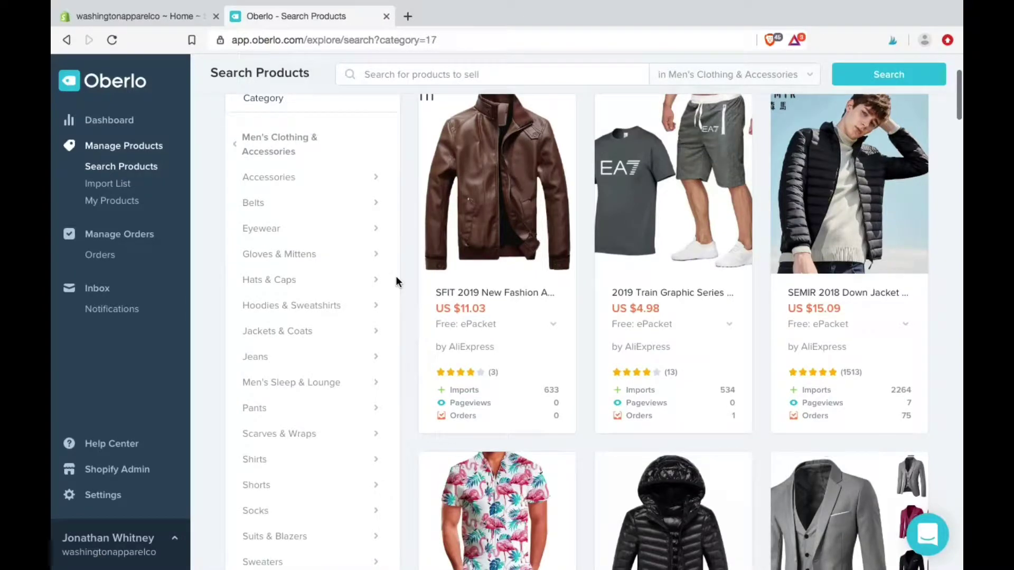
scroll(396, 281, "down", 3)
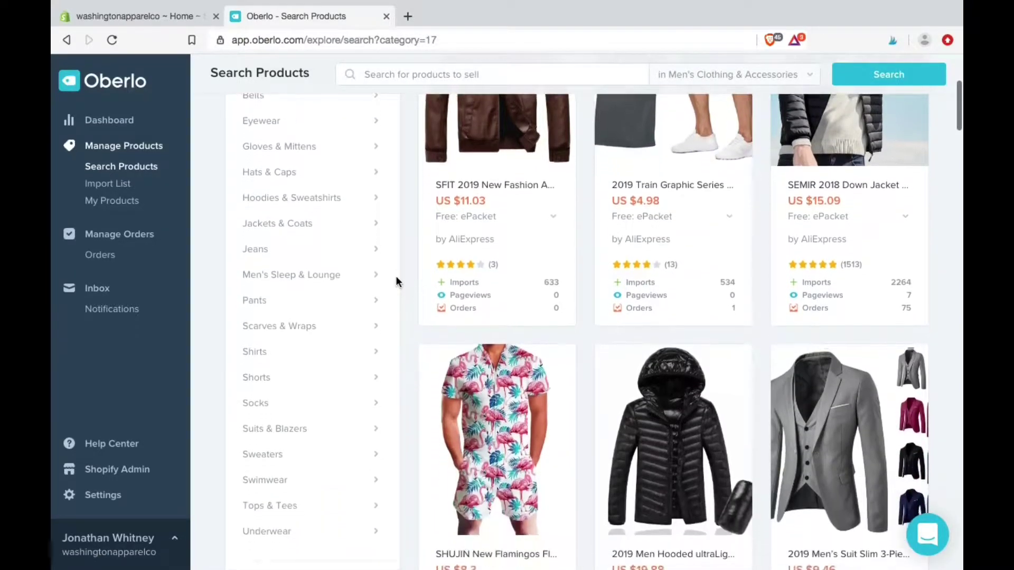
scroll(396, 280, "up", 5)
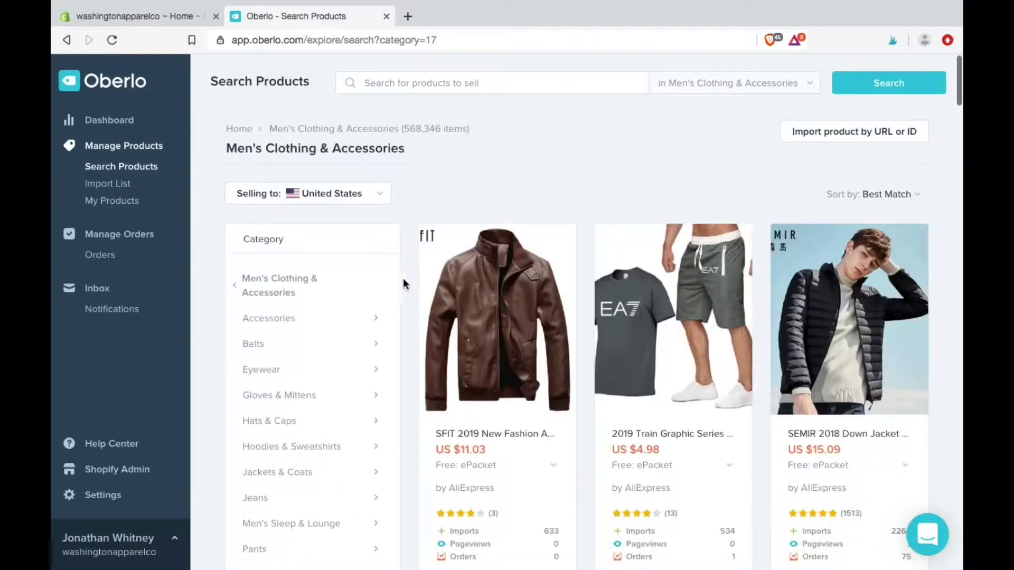
left_click(918, 195)
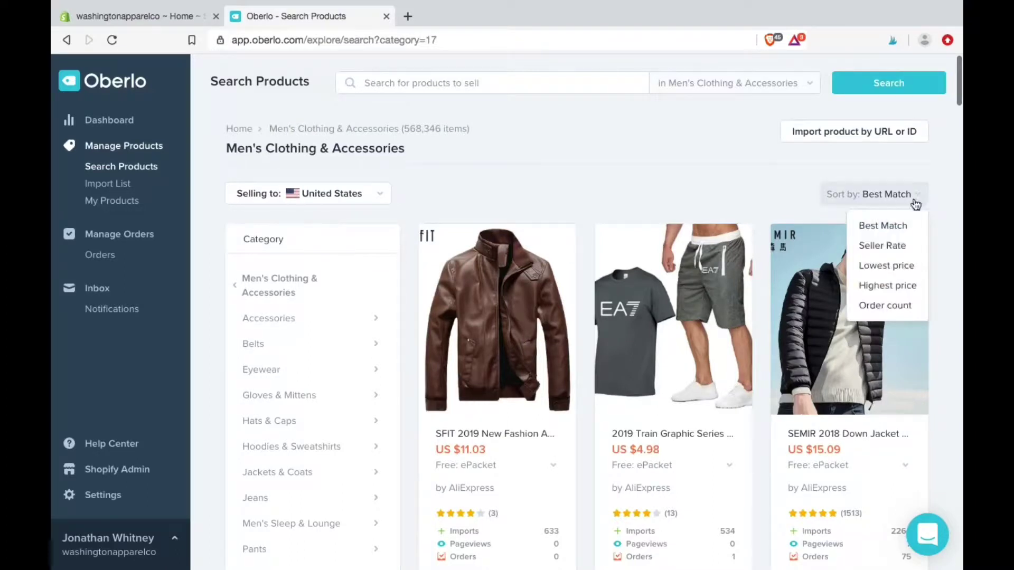
left_click(884, 265)
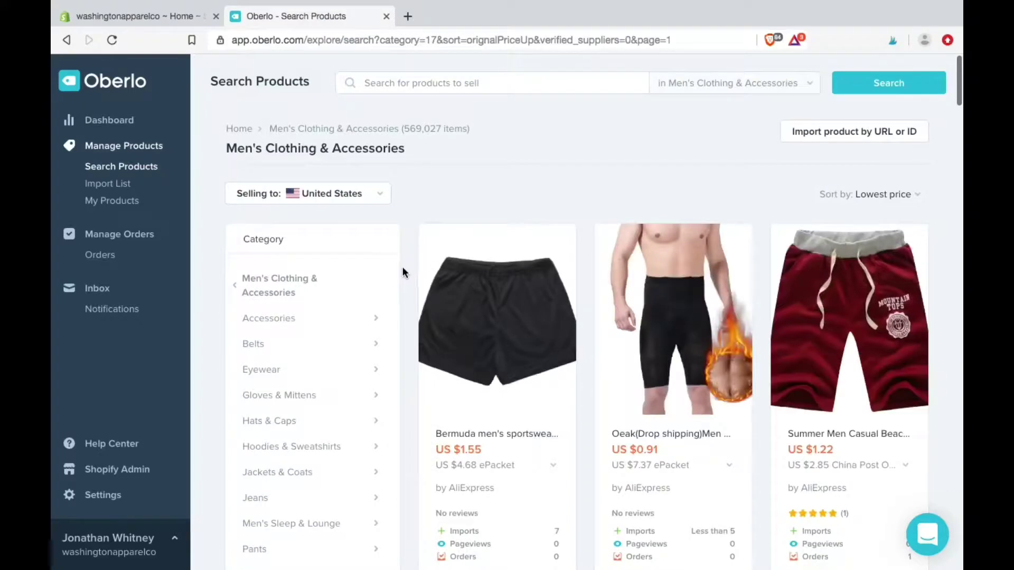
Open the pink Men Shorts Swimwear Trunks product and add it to the import list.
scroll(402, 267, "down", 2)
scroll(403, 272, "down", 10)
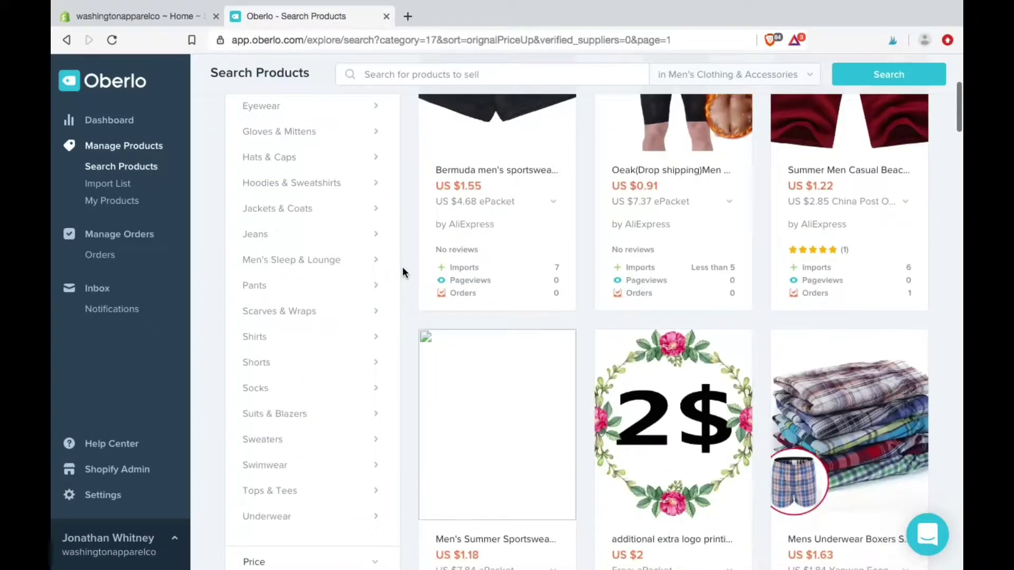
scroll(402, 267, "down", 2)
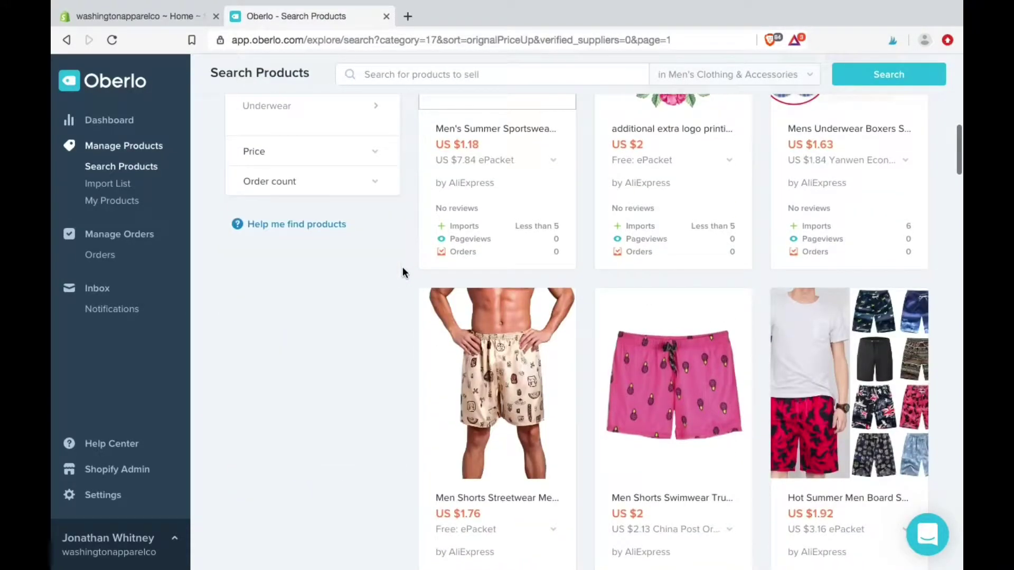
scroll(646, 351, "down", 1)
left_click(649, 348)
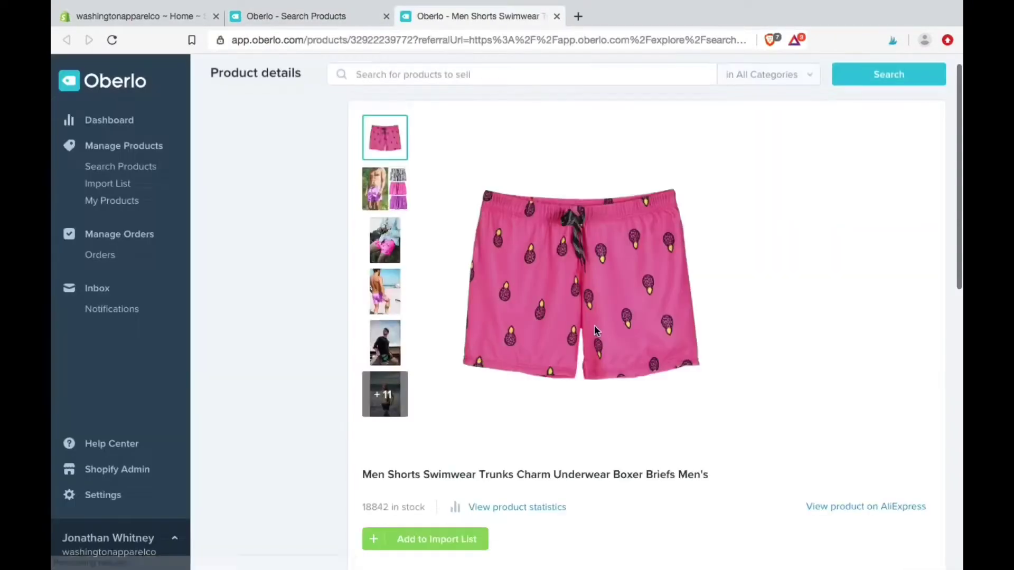
left_click(453, 544)
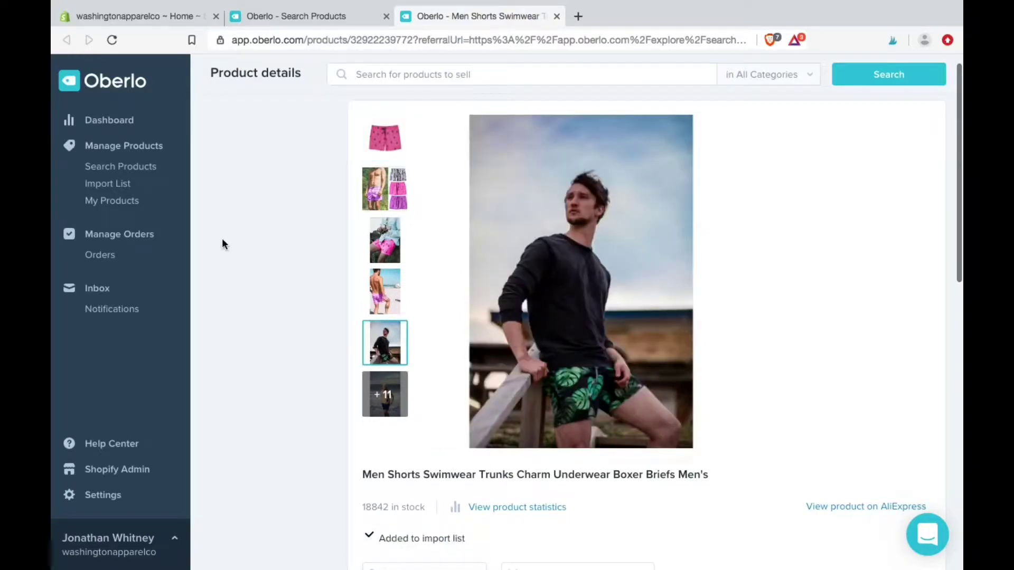
In the import list, change the product's title to "Summer Charm Mens SwimTrunks".
left_click(121, 185)
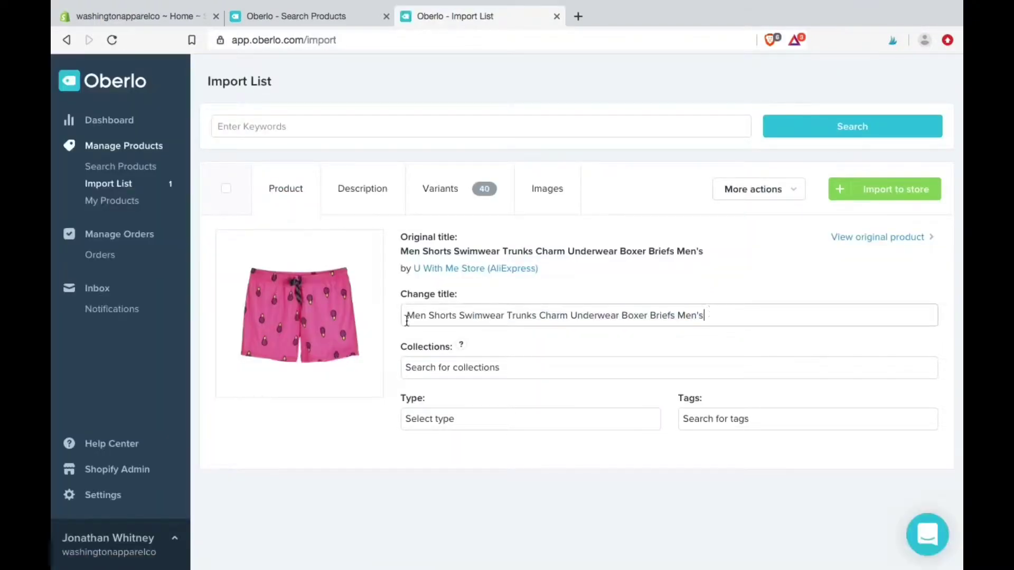
triple_click(406, 319)
type("Summer Charm Mens SwimTrunks")
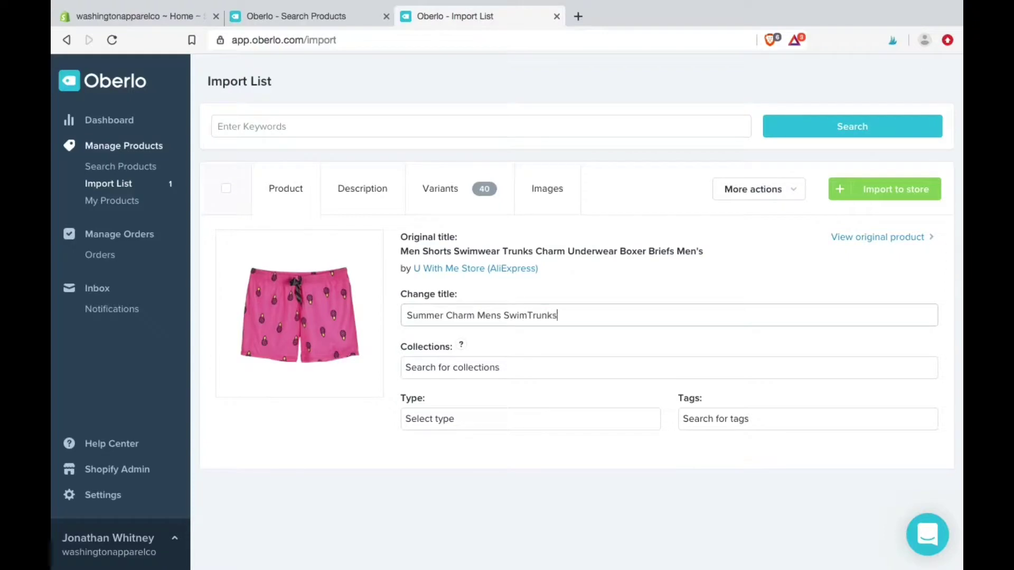
left_click(466, 365)
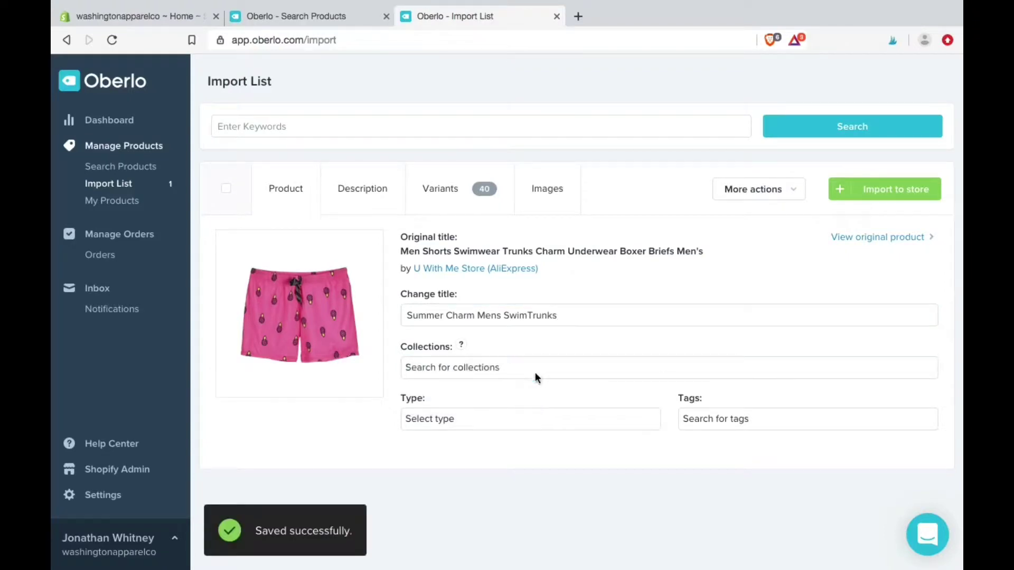
Tag the product with swim and swimtrunks, and set its type to swimsuit.
left_click(702, 419)
type("swim")
key("Return")
type("swimtrunks")
key("Return")
left_click(528, 419)
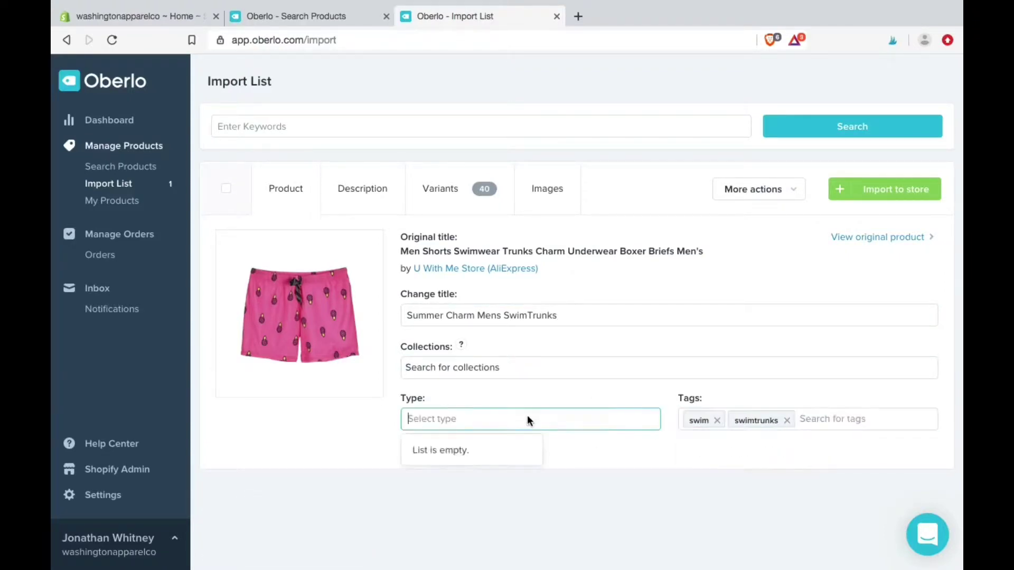
type("swimsuit")
left_click(492, 452)
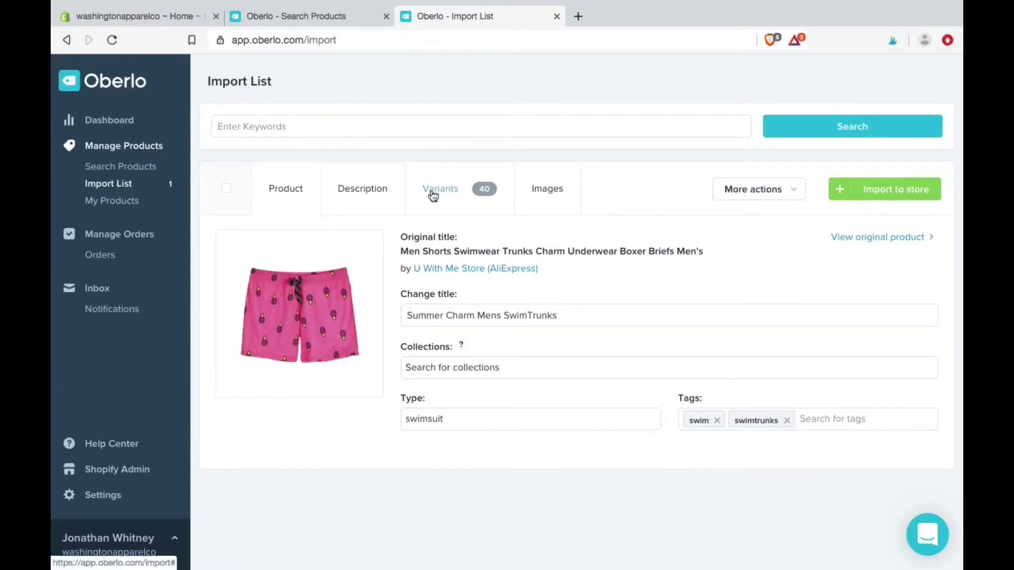
Add "Enjoy the summer weather in style with these festive trunks." above the brand details in the product description.
left_click(360, 191)
left_click(228, 291)
key("Return")
key("Return")
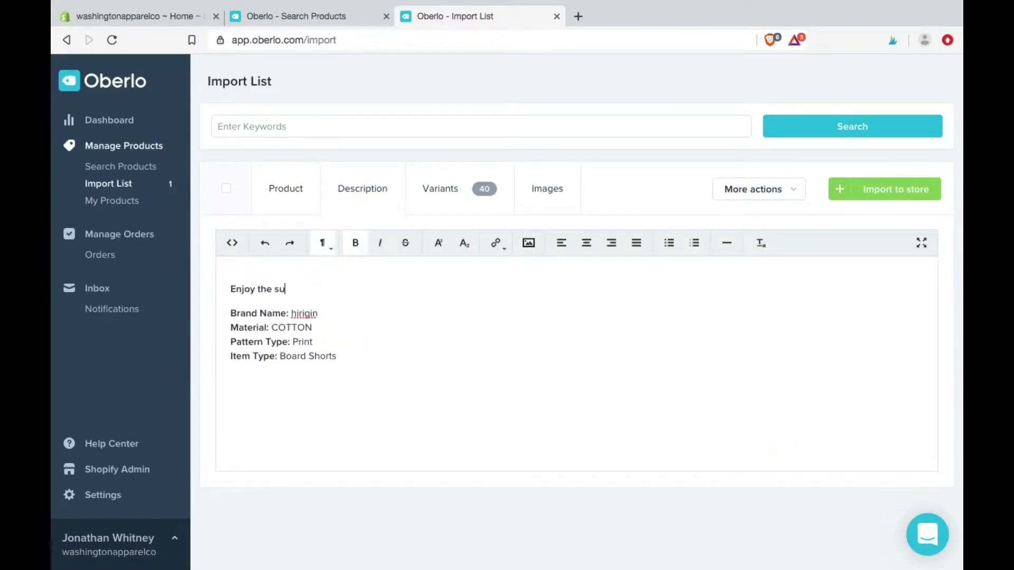
type("Enjoy the summer weather in style with these festive trunks.")
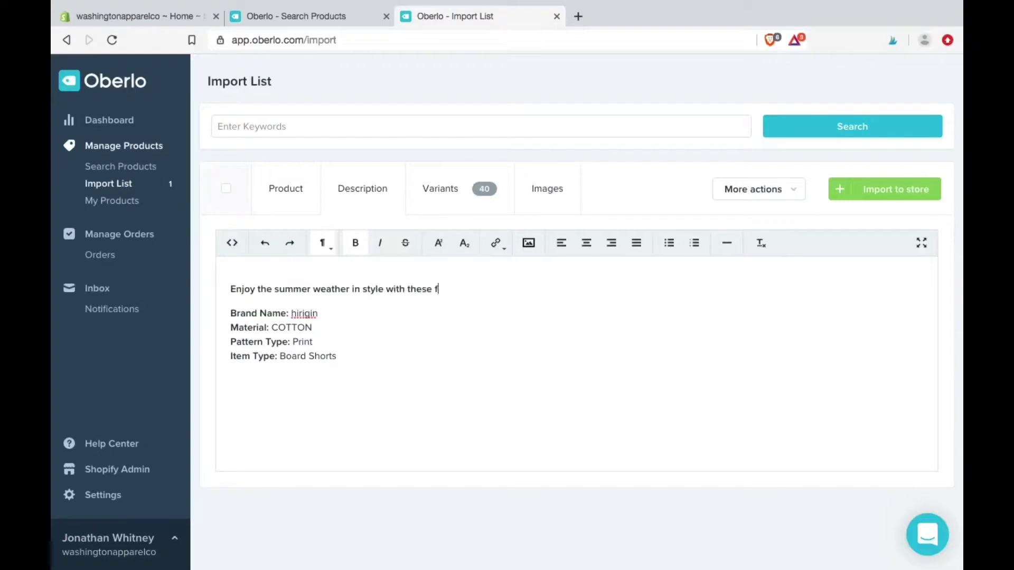
Set the selling price of all the product's variants to US$ 18 at once.
left_click(456, 198)
scroll(458, 229, "down", 1)
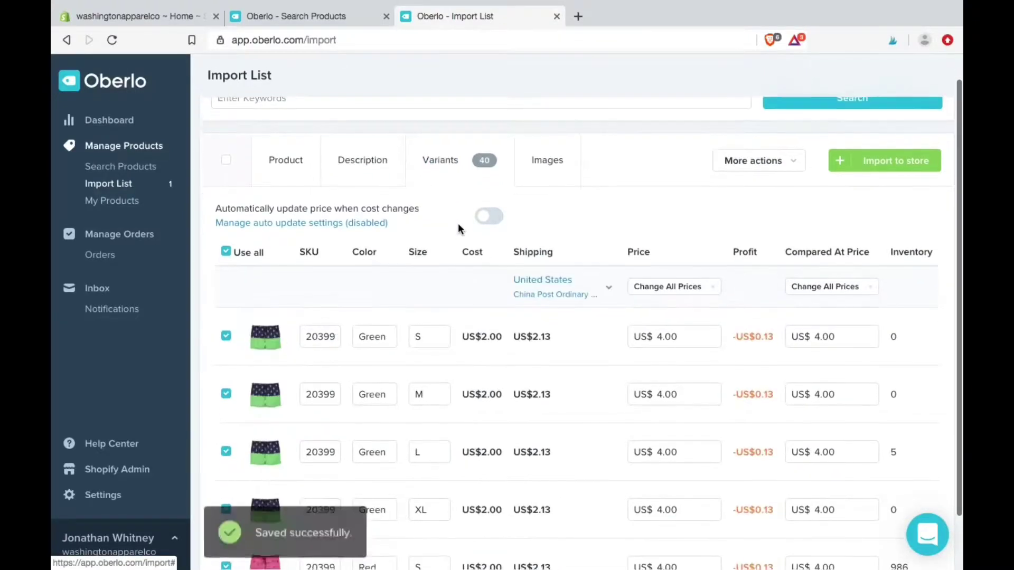
left_click(689, 275)
left_click(676, 300)
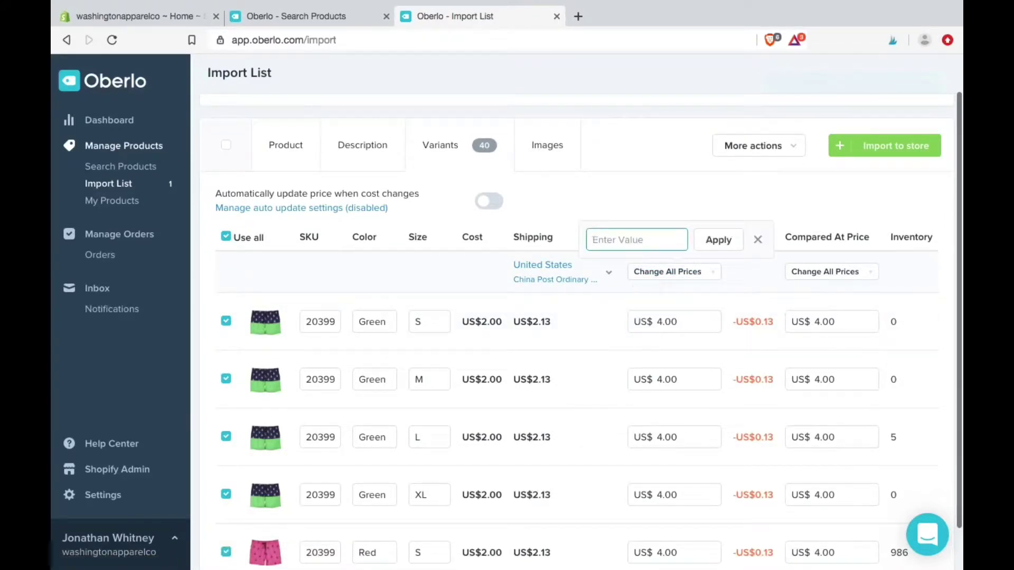
type("18")
left_click(727, 241)
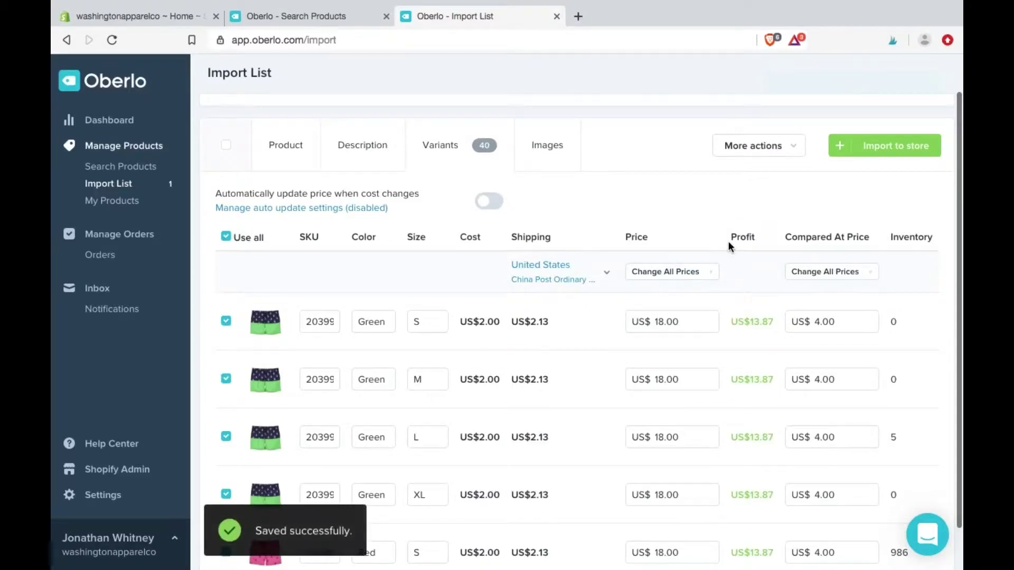
Set the compared-at price of all the product's variants to US$ 24.00 at once.
scroll(725, 259, "down", 1)
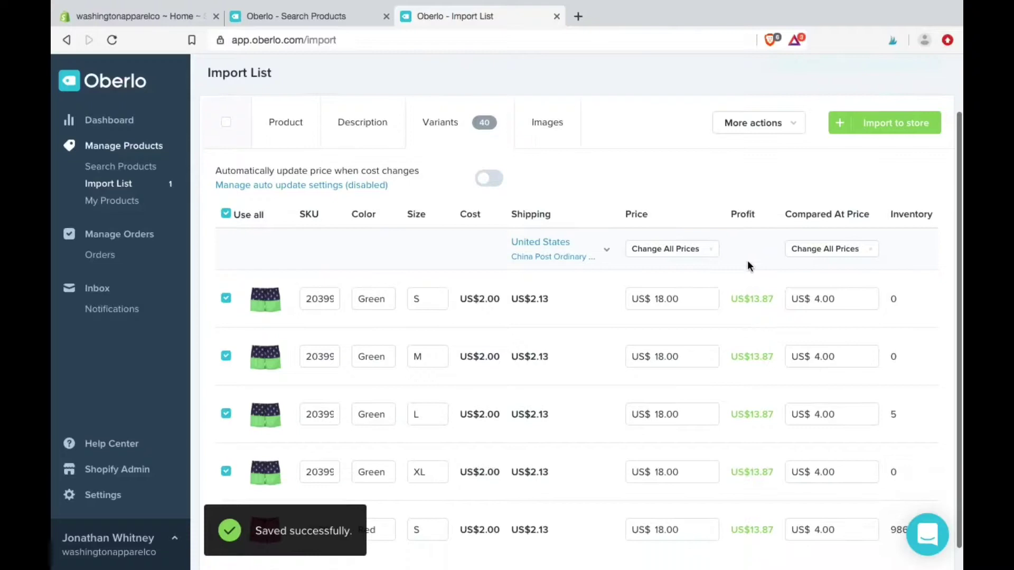
left_click(828, 250)
left_click(831, 277)
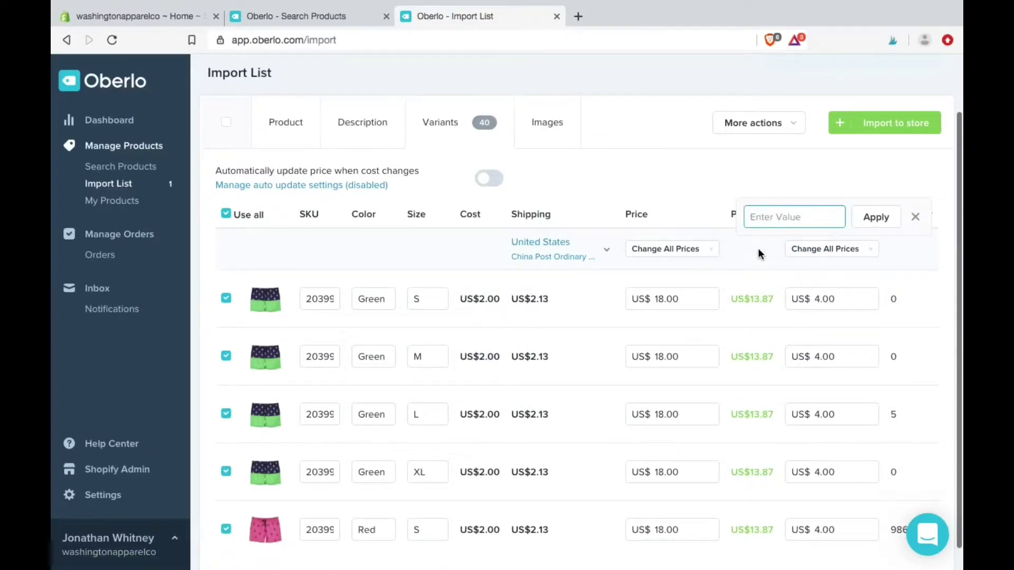
type("24.00")
left_click(881, 216)
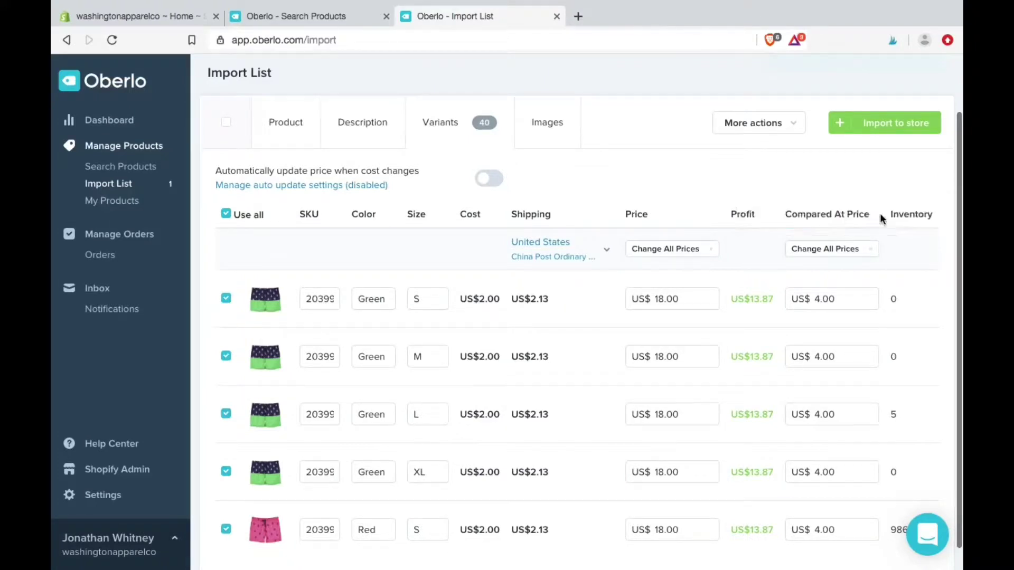
Include the unselected photos of models wearing the shorts in the product's images.
left_click(552, 136)
scroll(565, 184, "down", 3)
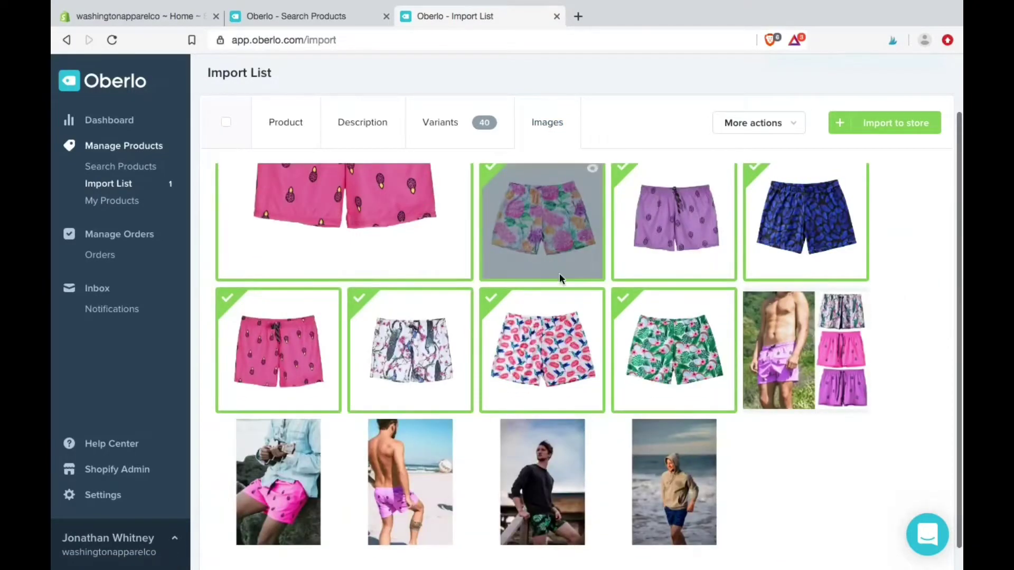
left_click(805, 349)
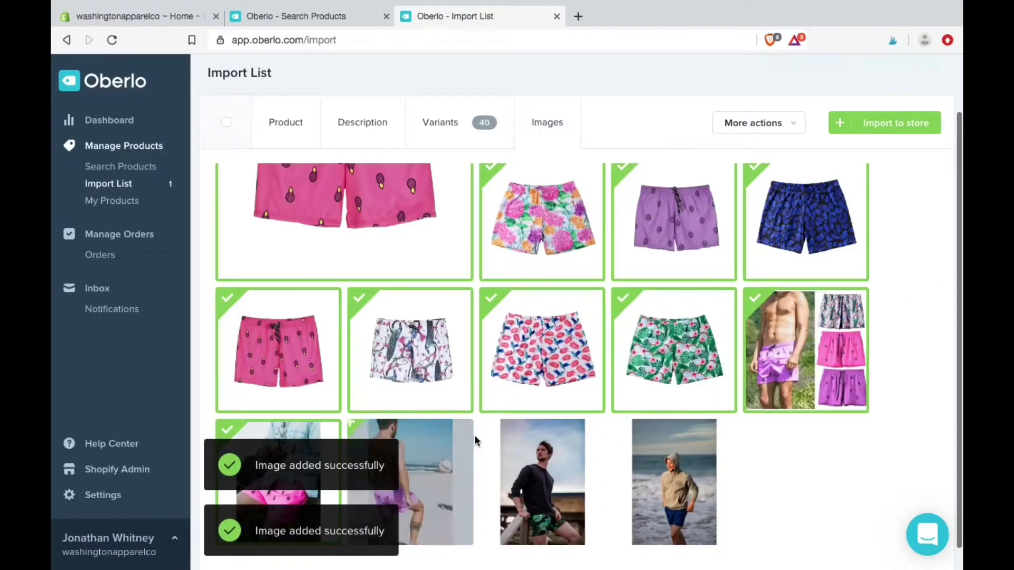
left_click(674, 476)
scroll(671, 173, "up", 3)
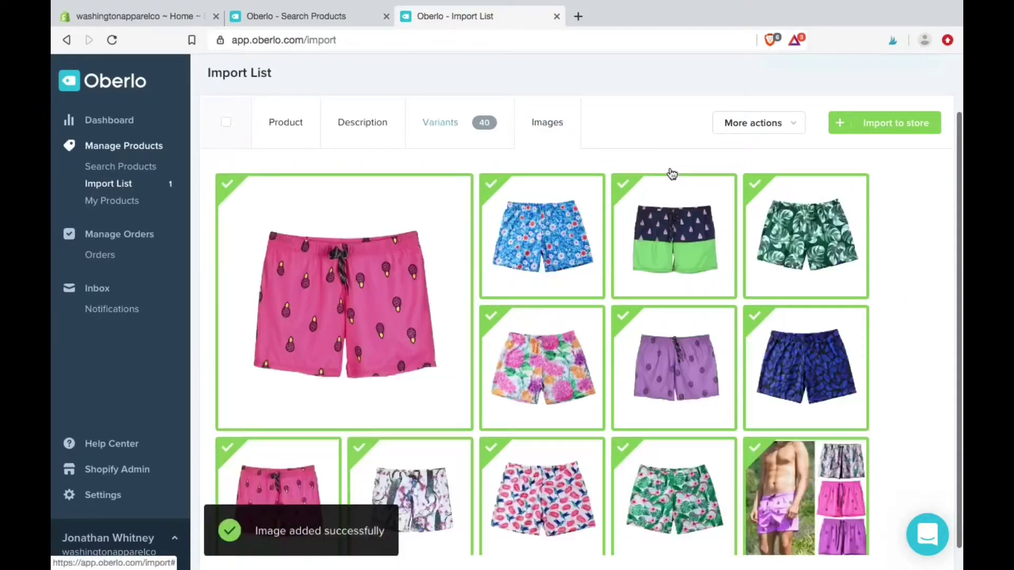
Import the finished swim trunks product to the store and open it for editing on Shopify.
left_click(872, 123)
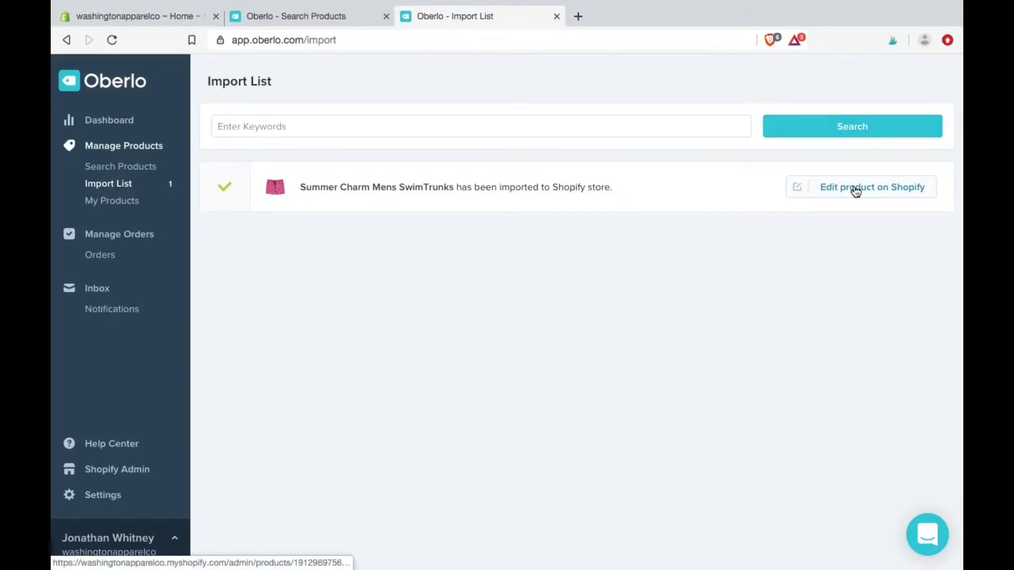
left_click(855, 189)
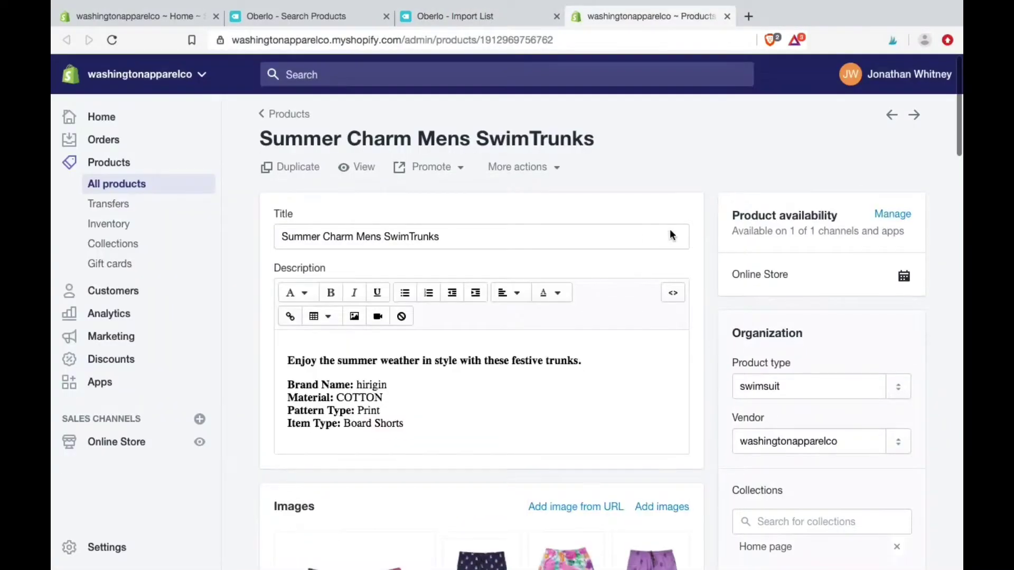
Look through the imported product's variants, their inventory and prices, and its images.
scroll(671, 234, "down", 15)
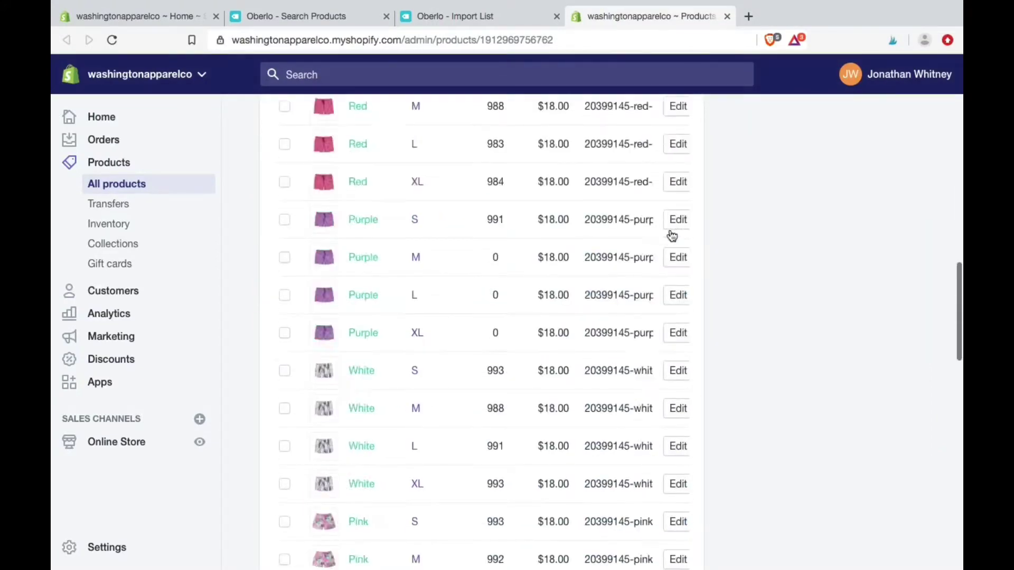
scroll(672, 235, "down", 18)
scroll(671, 235, "up", 20)
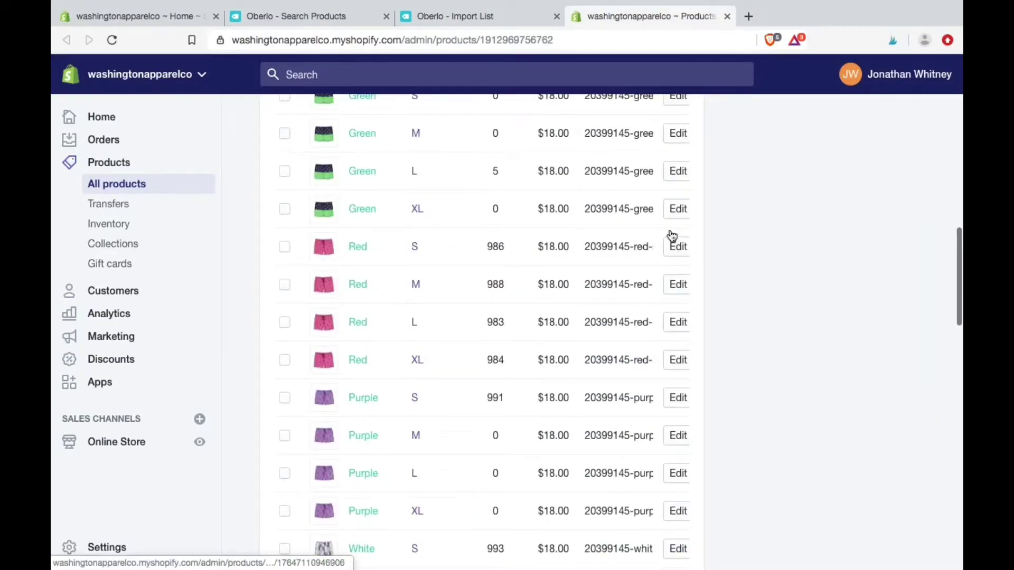
scroll(672, 235, "up", 1)
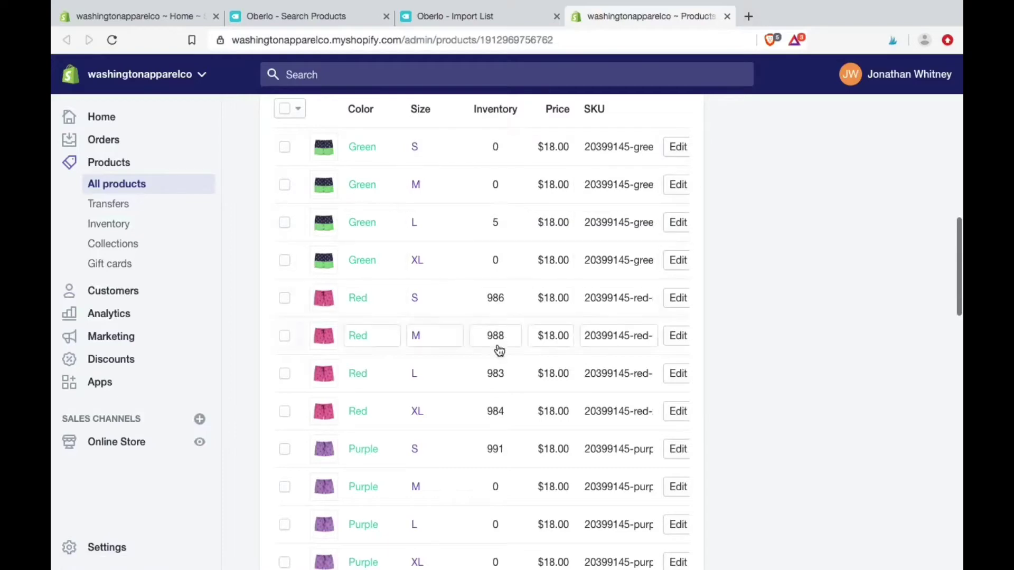
scroll(417, 271, "up", 8)
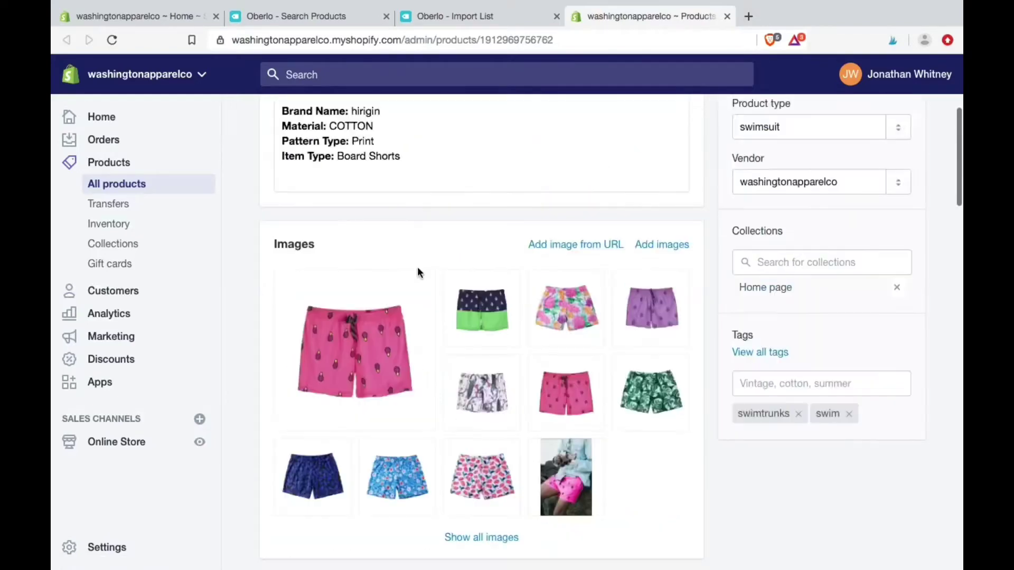
scroll(482, 319, "up", 5)
Remove the bold from the description's opening sentence except for the words "festive trunks.".
triple_click(563, 350)
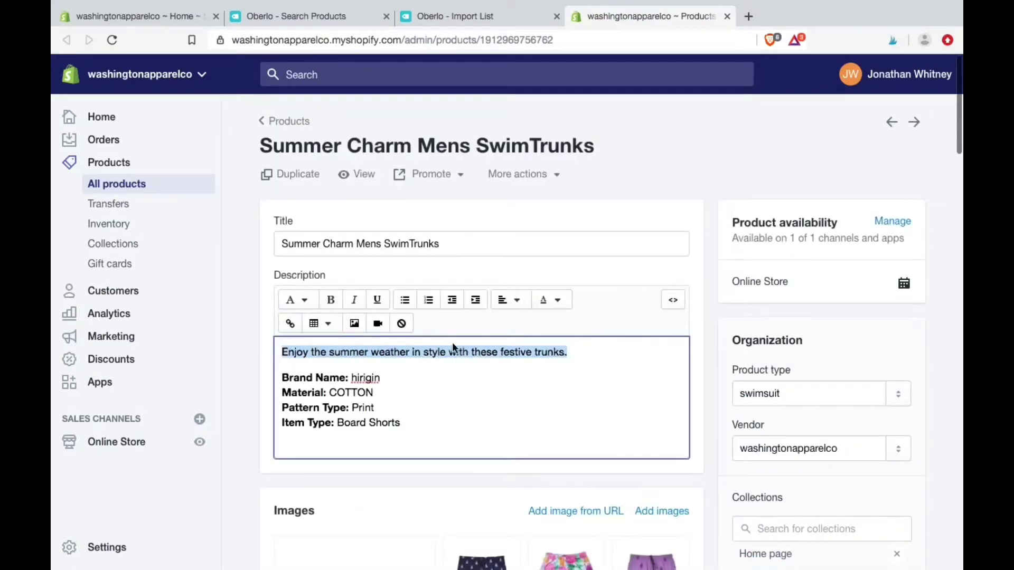
left_click_drag(499, 352, 568, 352)
left_click(330, 300)
left_click(609, 352)
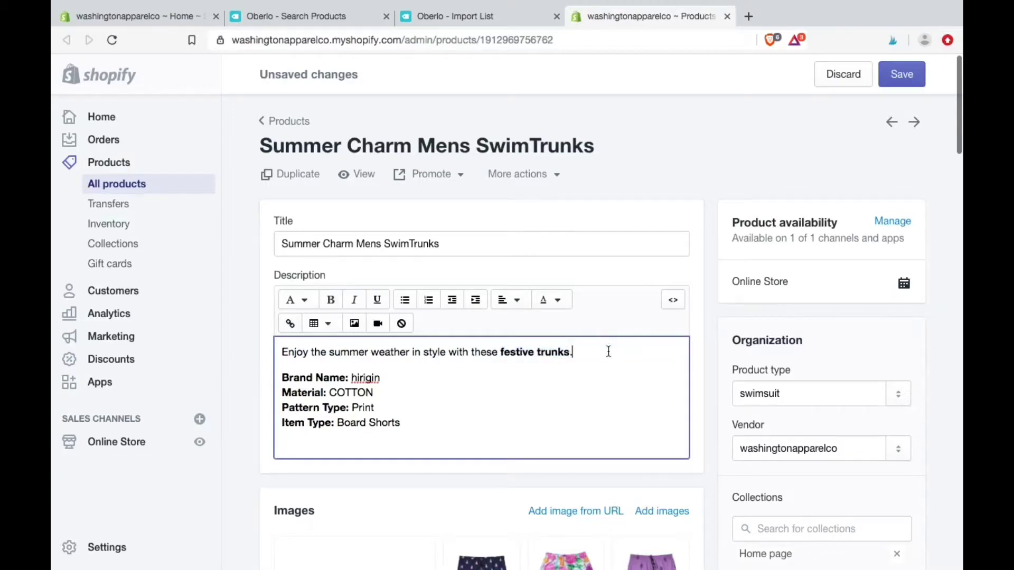
Delete the Brand Name line from the product description and save the product.
triple_click(392, 379)
key("BackSpace")
key("BackSpace")
key("ctrl+s")
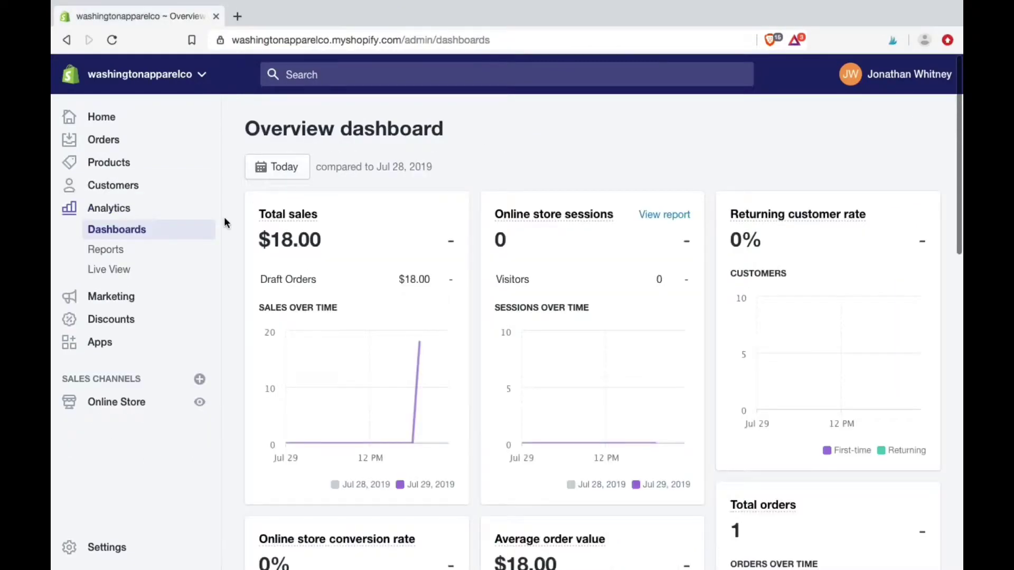
Open Oberlo from the store's installed apps and add the Oberlo - Aliexpress.com Product Importer extension to the browser.
left_click(112, 344)
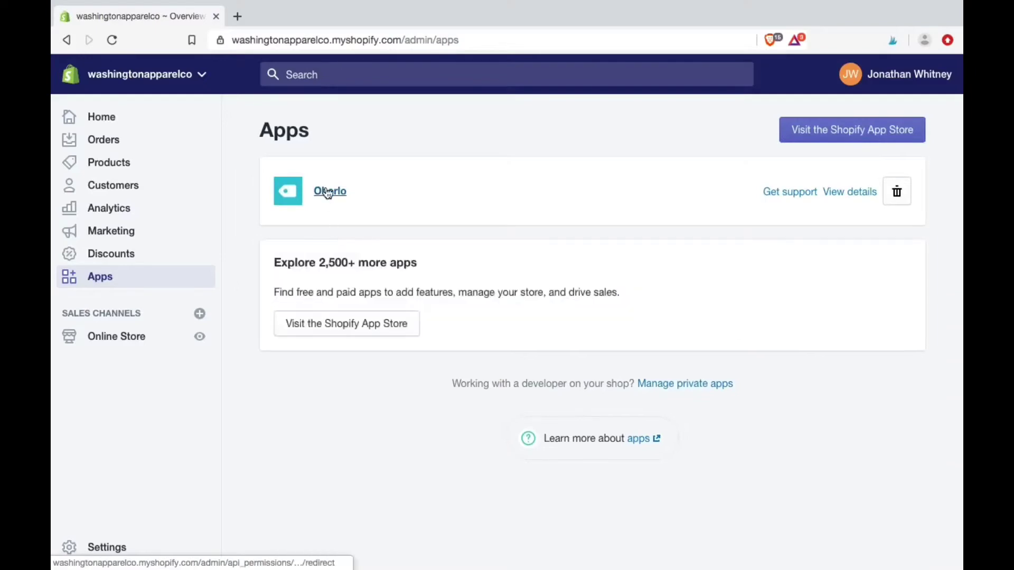
left_click(327, 193)
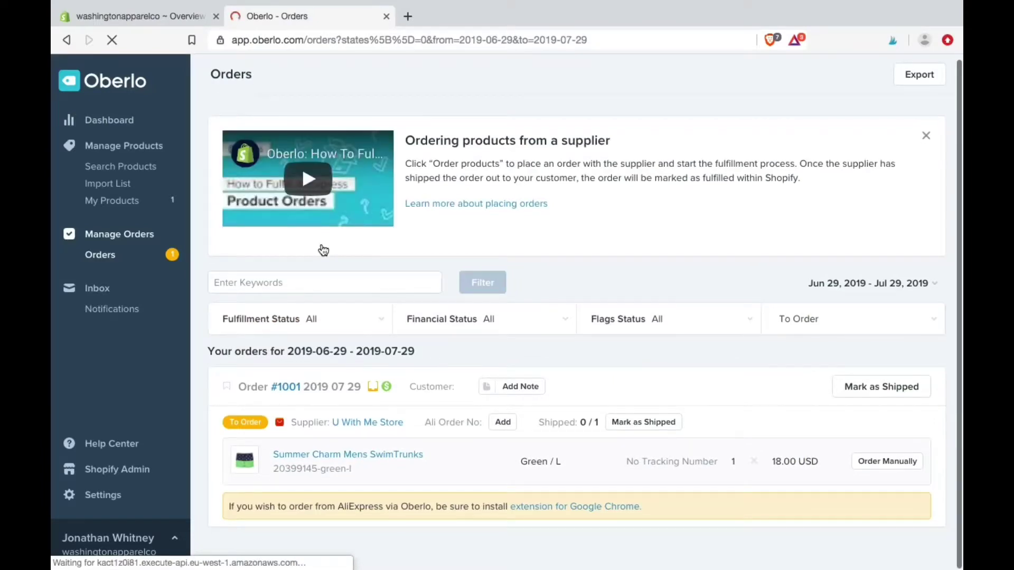
left_click(571, 507)
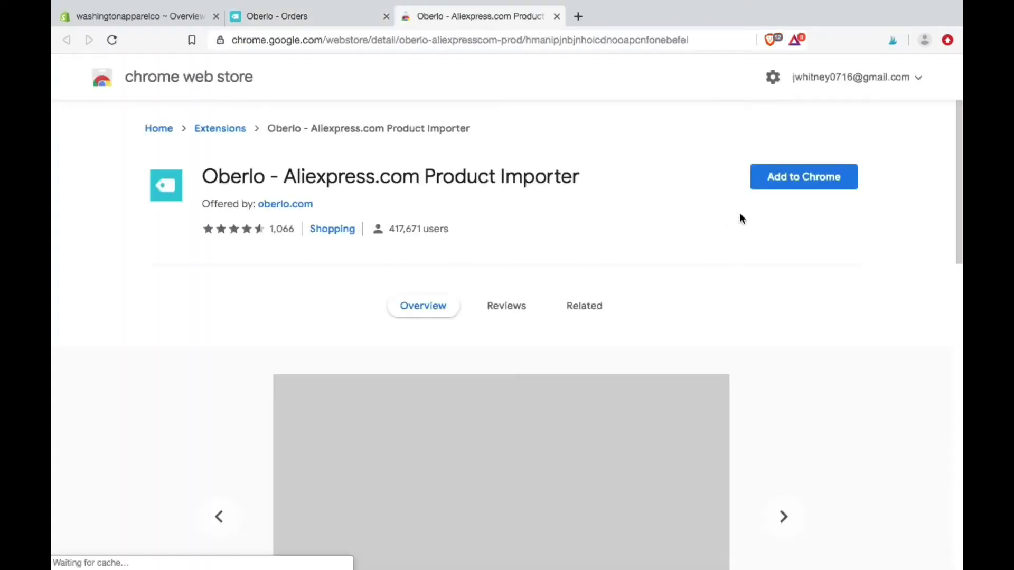
left_click(804, 180)
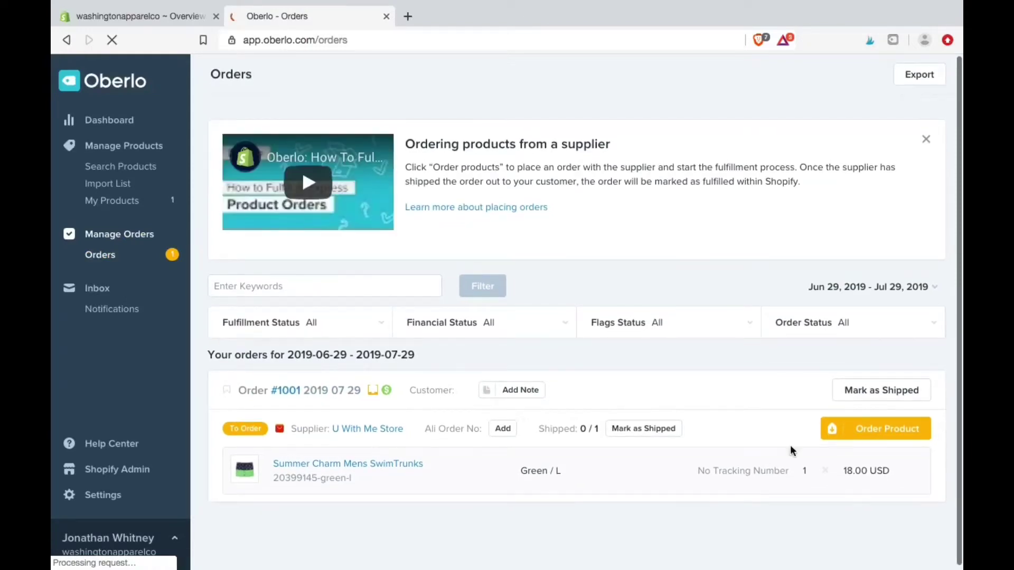
Start ordering the Green / L swim trunks from the supplier and check the dropshipping message and details on the AliExpress order confirmation.
left_click(845, 443)
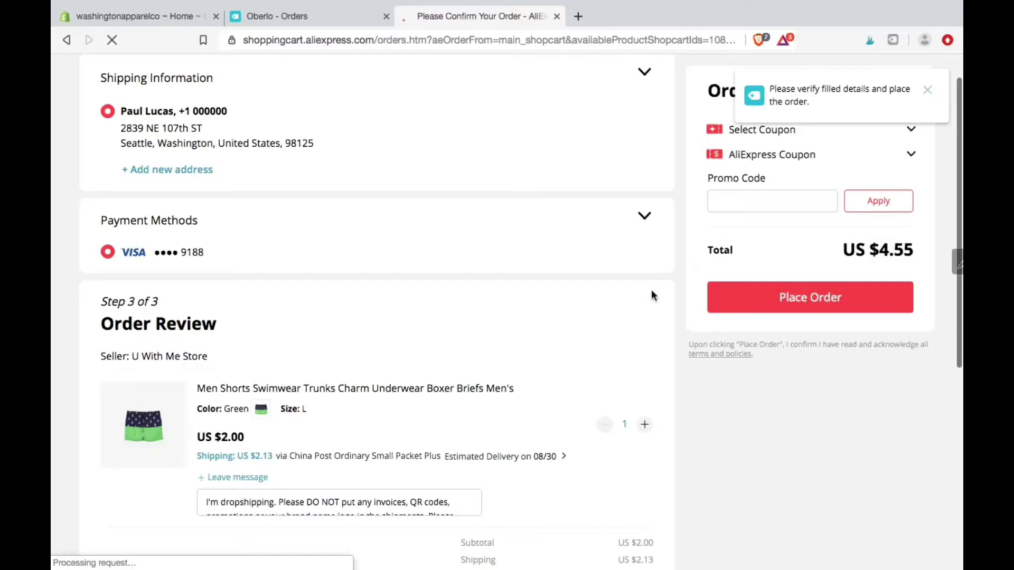
scroll(652, 291, "down", 5)
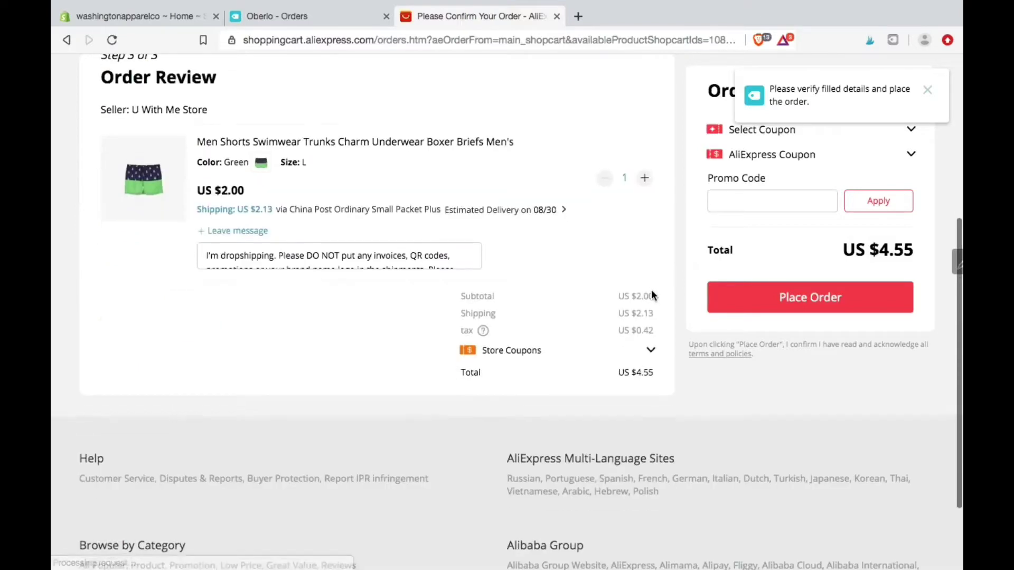
left_click(225, 253)
mouse_move(207, 252)
left_mouse_down()
mouse_move(423, 262)
mouse_move(210, 242)
left_mouse_up()
left_click(453, 264)
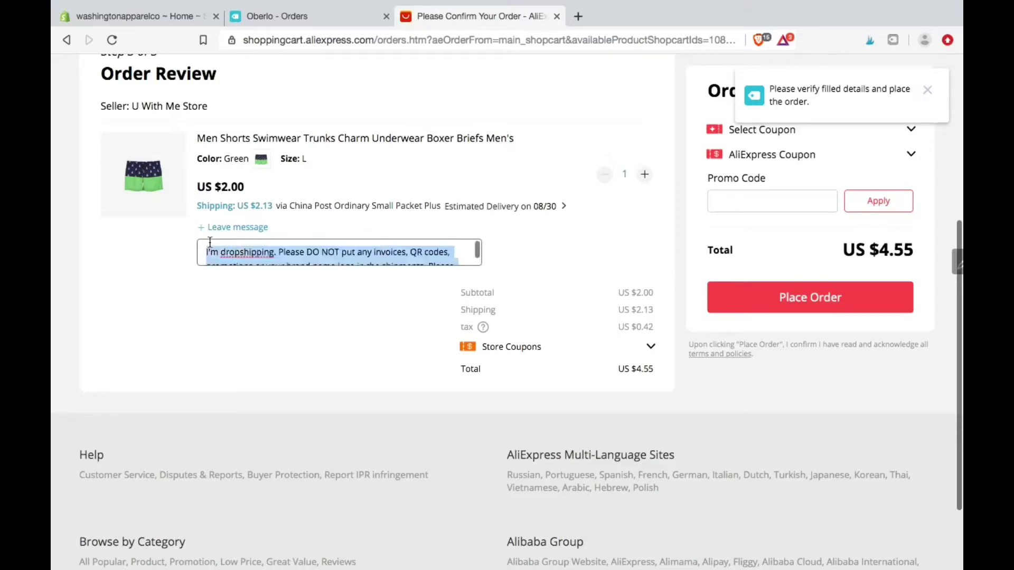
left_click(664, 239)
scroll(664, 239, "up", 5)
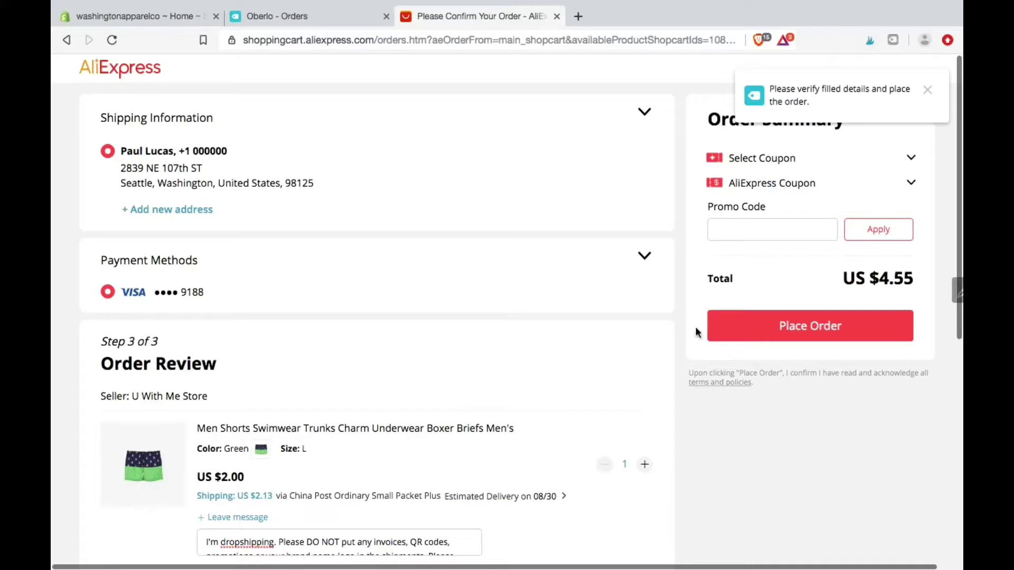
Place the AliExpress order and reload the orders list in Oberlo.
left_click(771, 338)
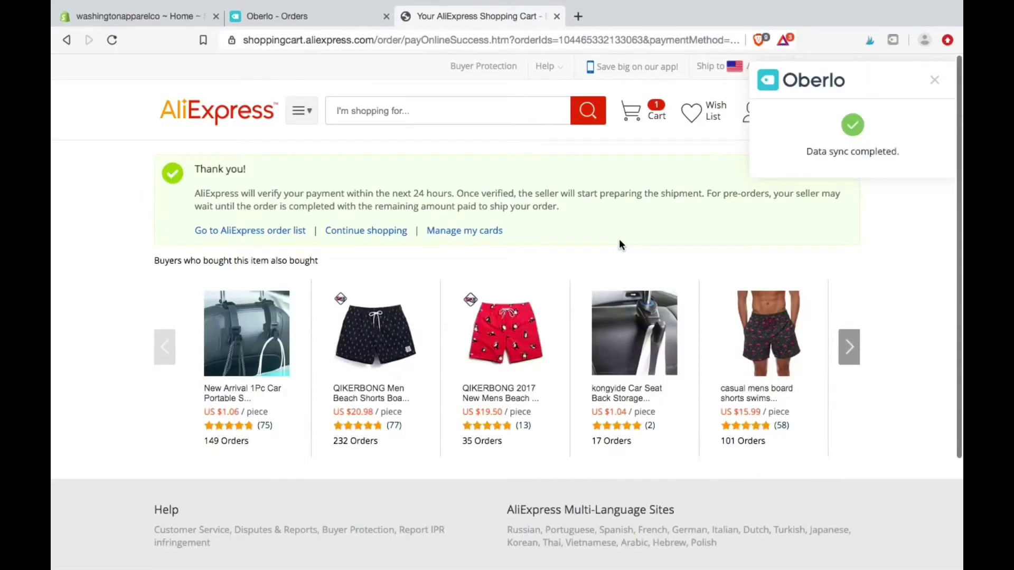
left_click(319, 19)
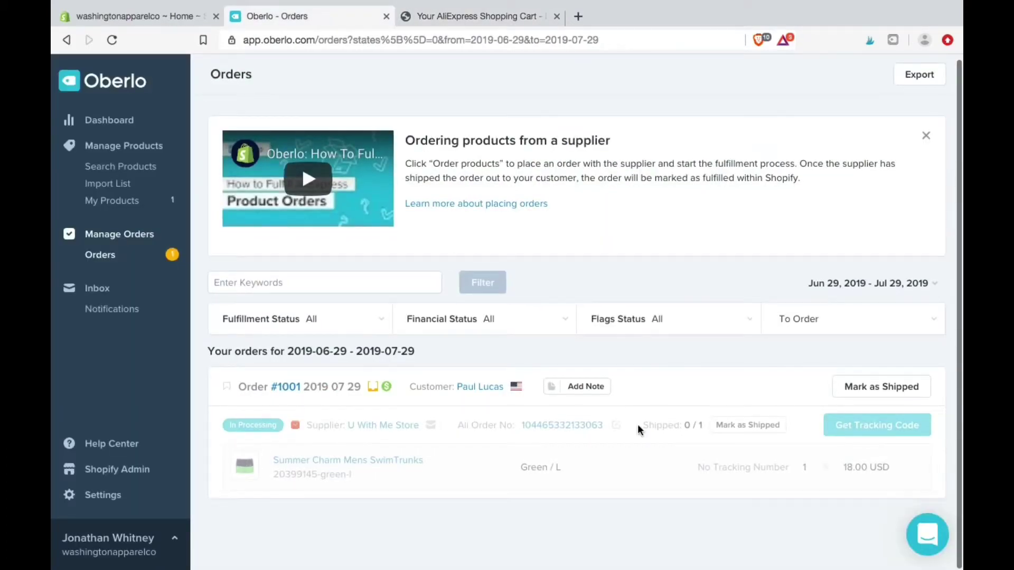
left_click(110, 254)
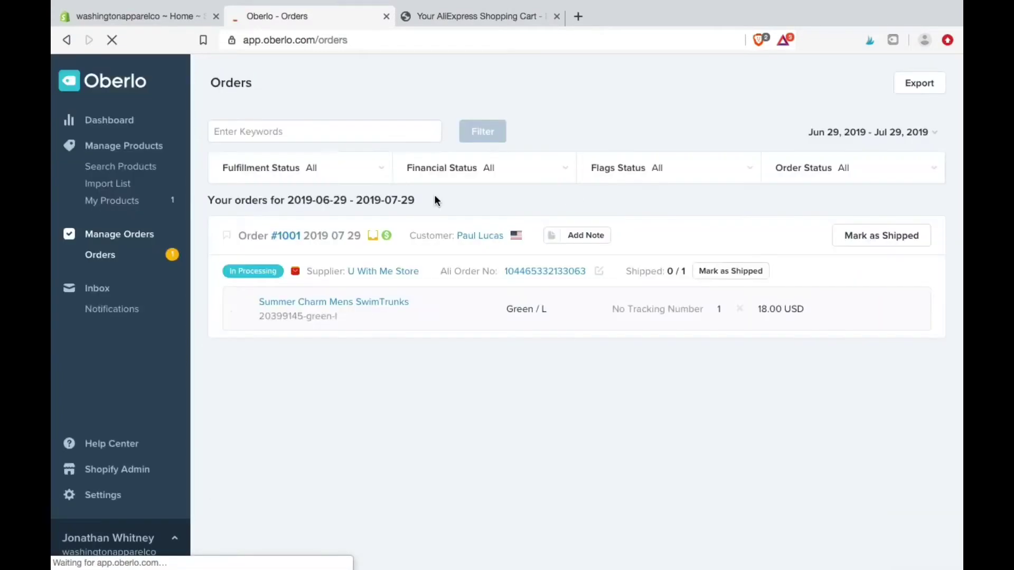
Review the placed order's status, shipping details and seller comments on AliExpress, and return to the Oberlo orders.
left_click(563, 274)
scroll(509, 303, "down", 5)
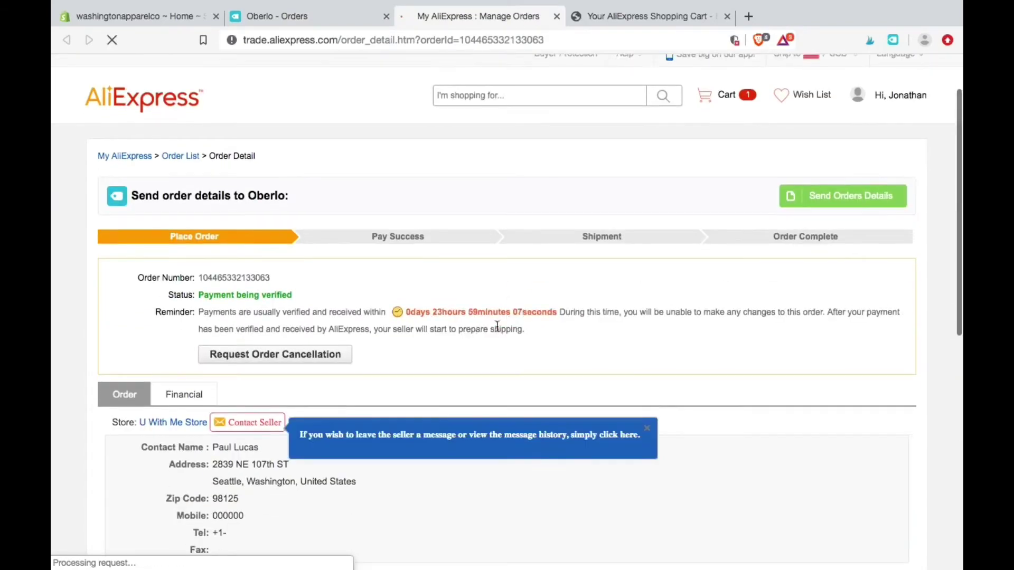
scroll(453, 424, "down", 5)
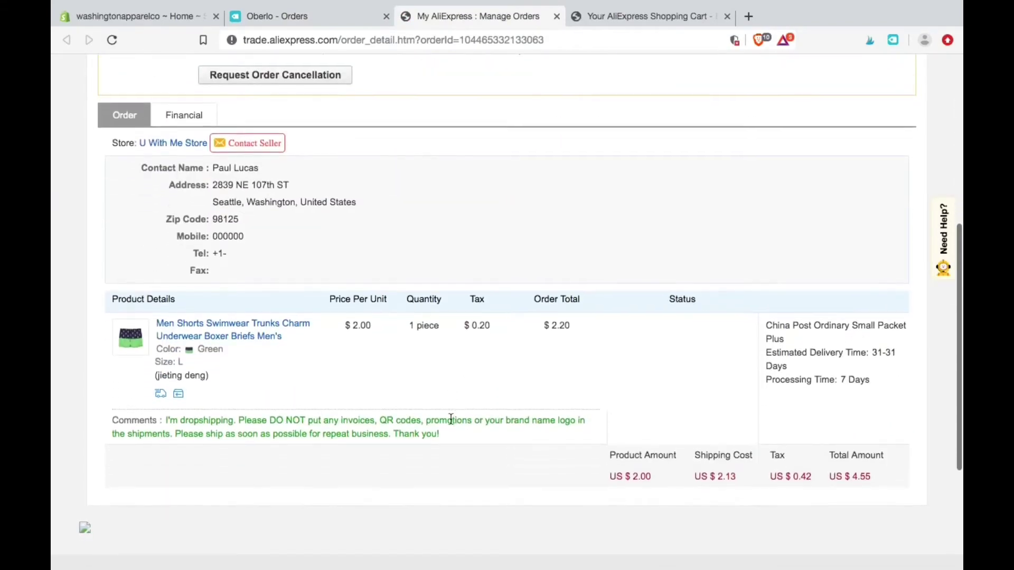
scroll(450, 419, "up", 7)
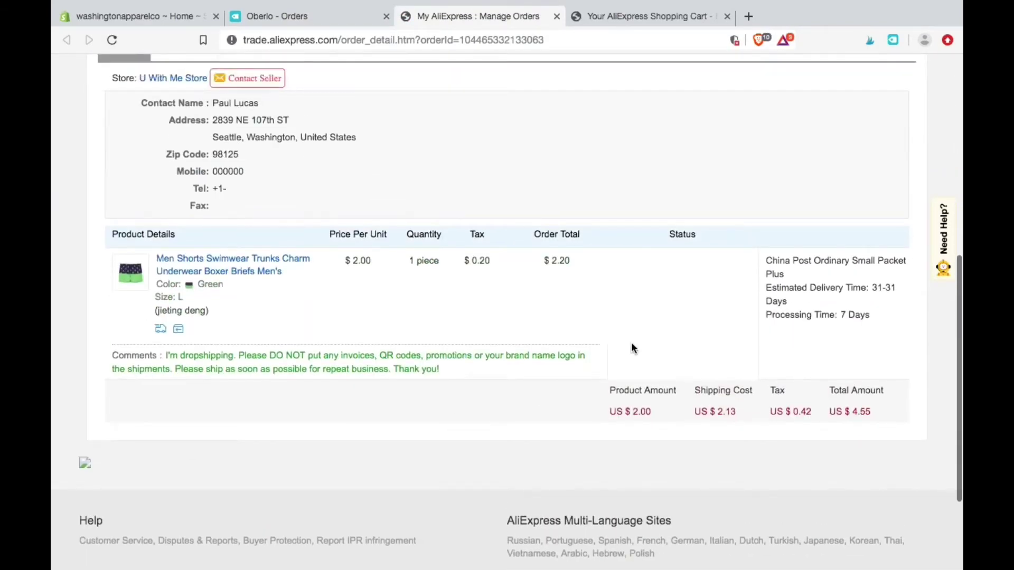
scroll(705, 317, "up", 3)
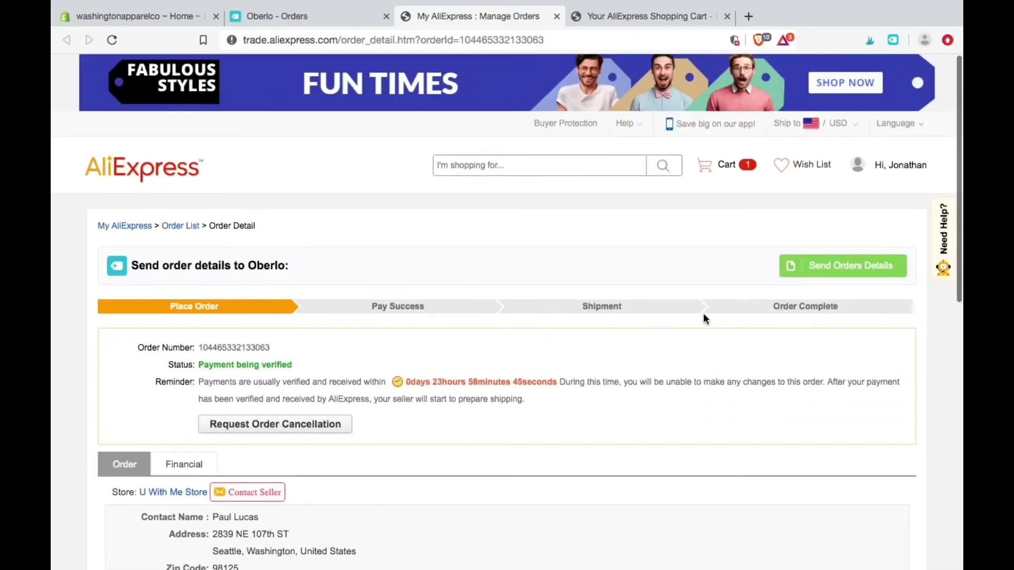
key("super+w")
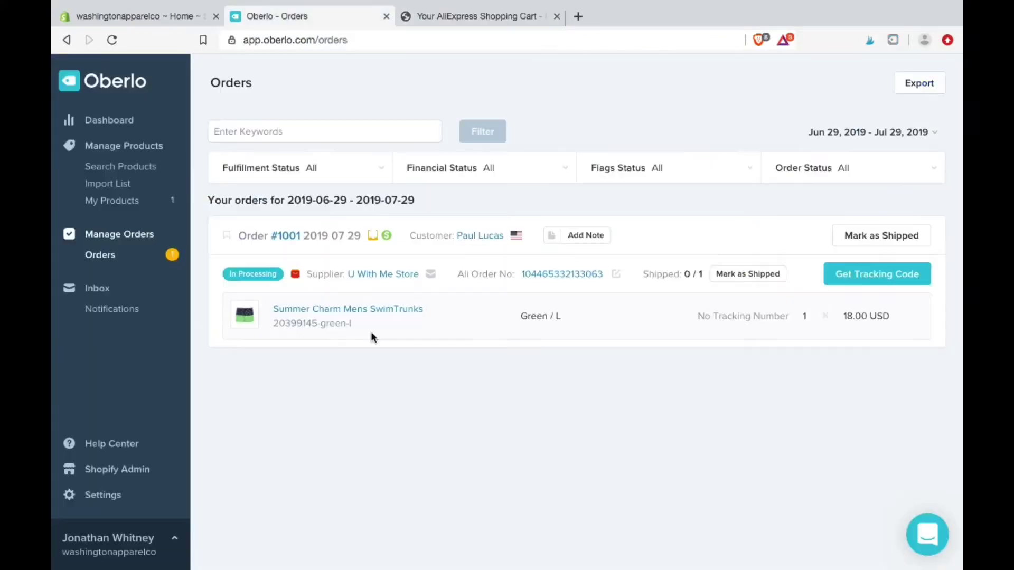
Turn on customer notifications about shipped orders in the Oberlo settings.
left_click(117, 497)
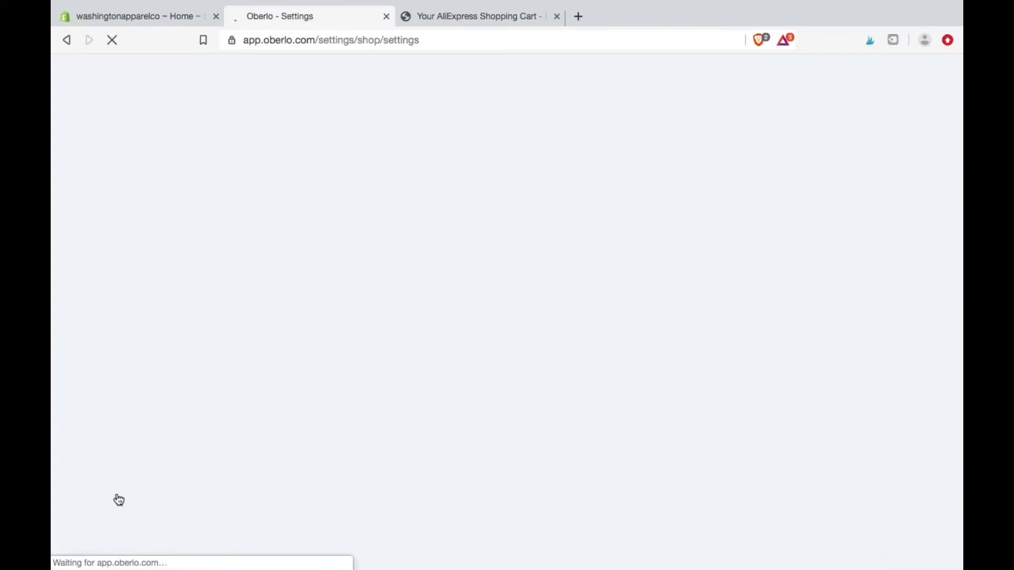
scroll(312, 367, "down", 2)
scroll(311, 367, "down", 4)
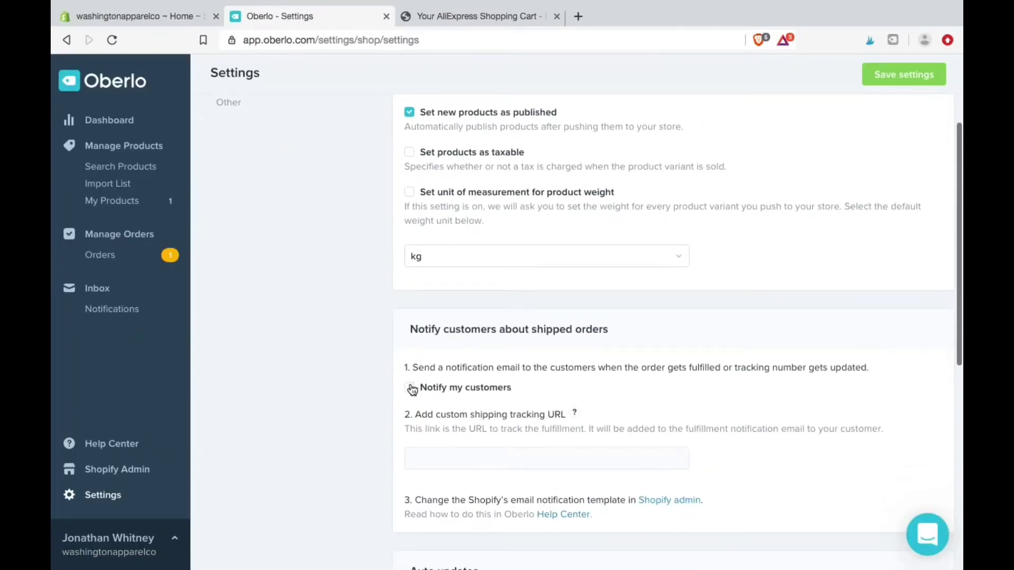
scroll(358, 416, "down", 7)
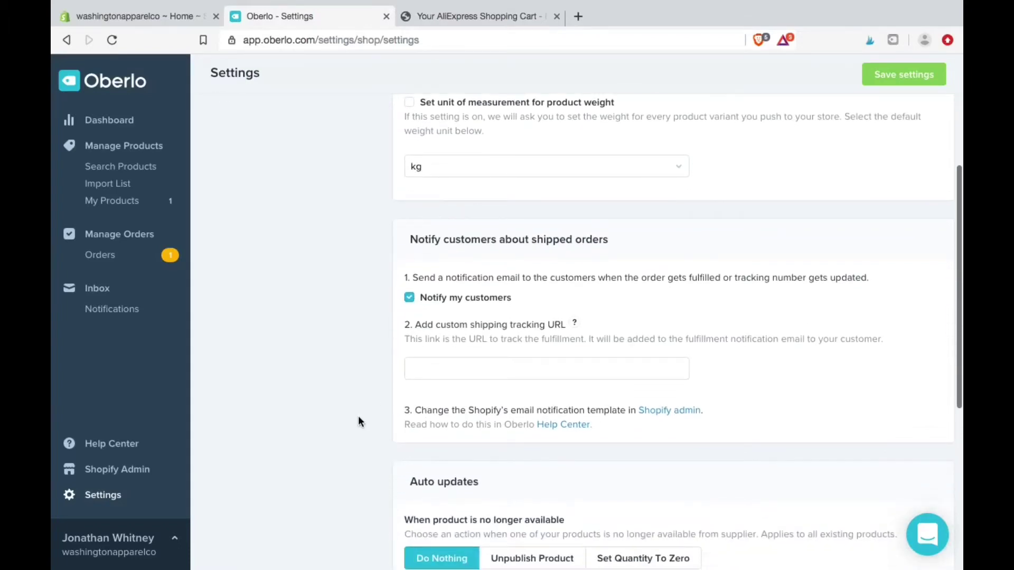
Set the auto updates for unavailable products and unavailable variants to Set Quantity To Zero, with Notify Me enabled for both.
scroll(358, 416, "down", 5)
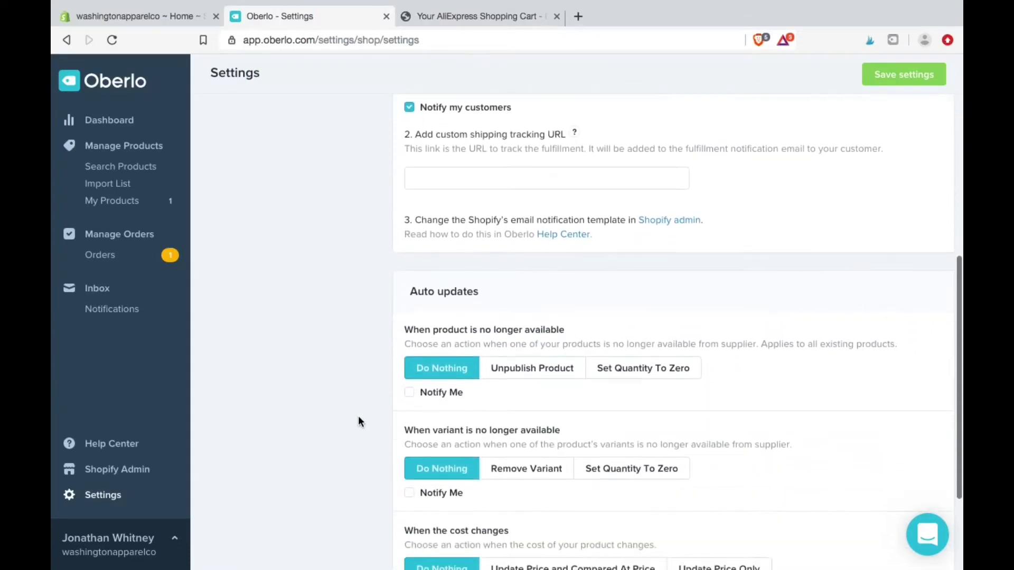
left_click(602, 339)
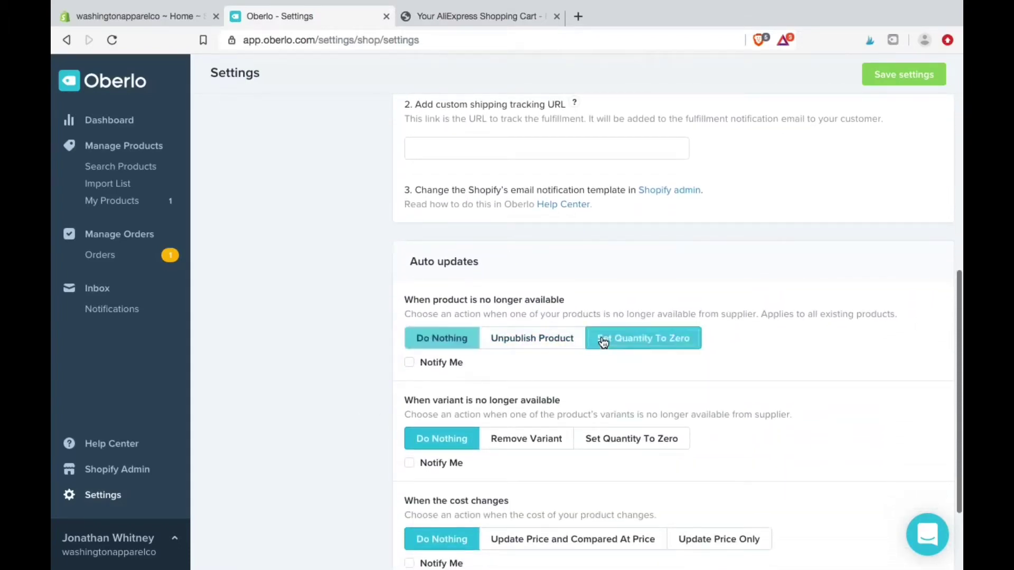
scroll(471, 387, "down", 3)
left_click(611, 367)
left_click(409, 386)
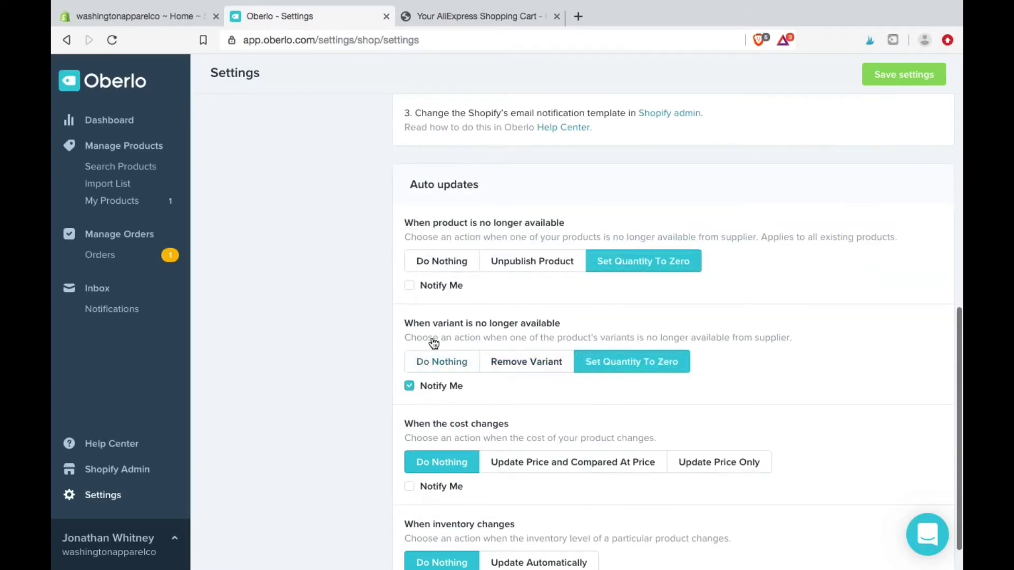
left_click(409, 286)
Enable Notify Me for cost changes, set inventory changes to Update Automatically, and save the settings.
scroll(348, 381, "down", 2)
left_click(410, 448)
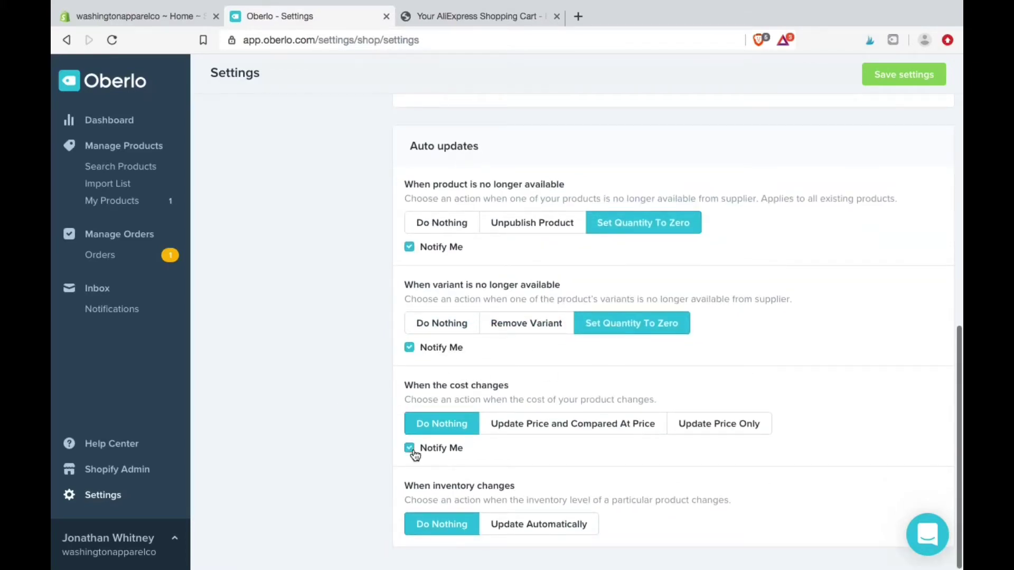
left_click(517, 525)
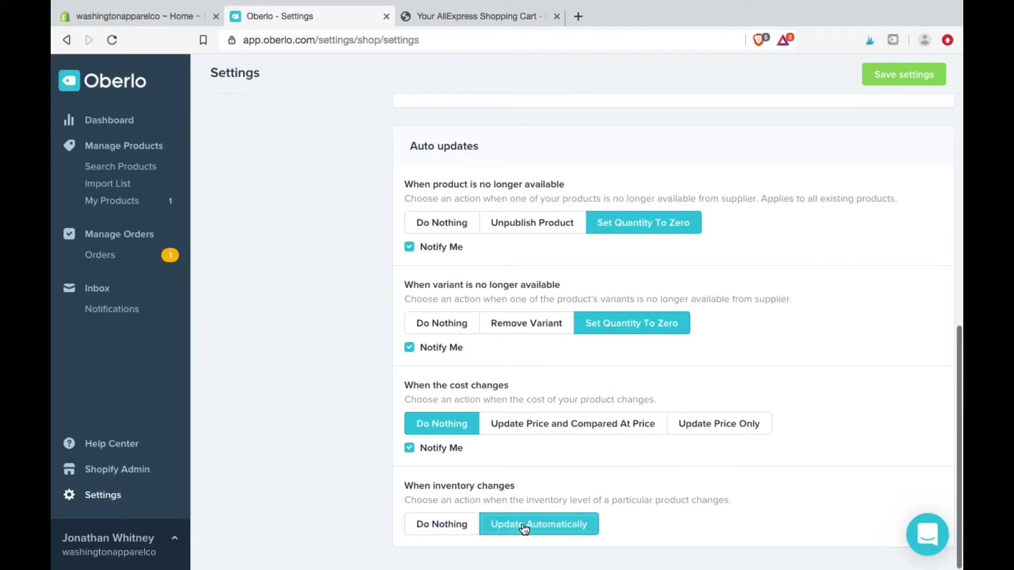
left_click(899, 80)
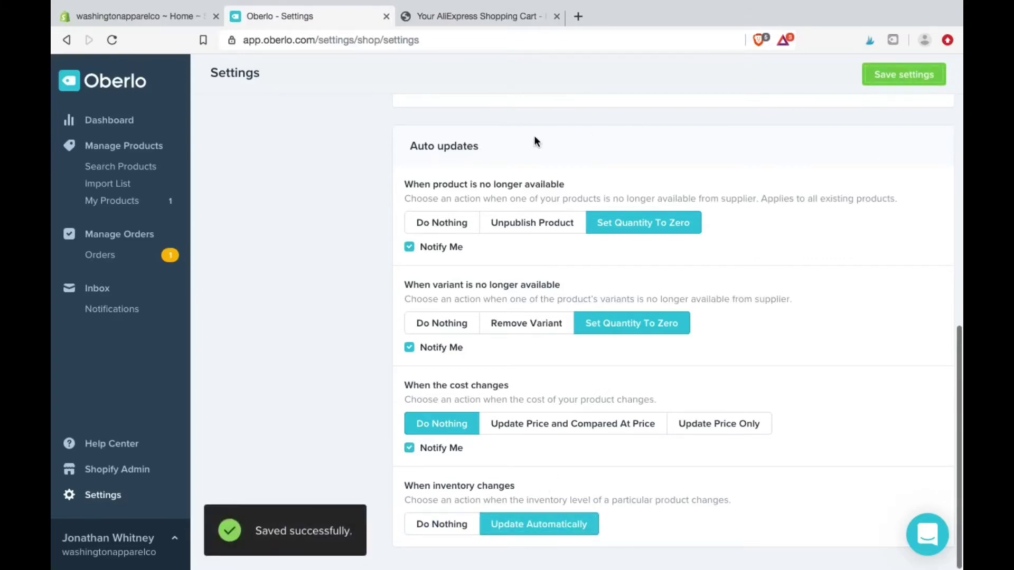
Set the default shipping method to ePacket in Oberlo's AliExpress supplier settings.
scroll(534, 141, "up", 15)
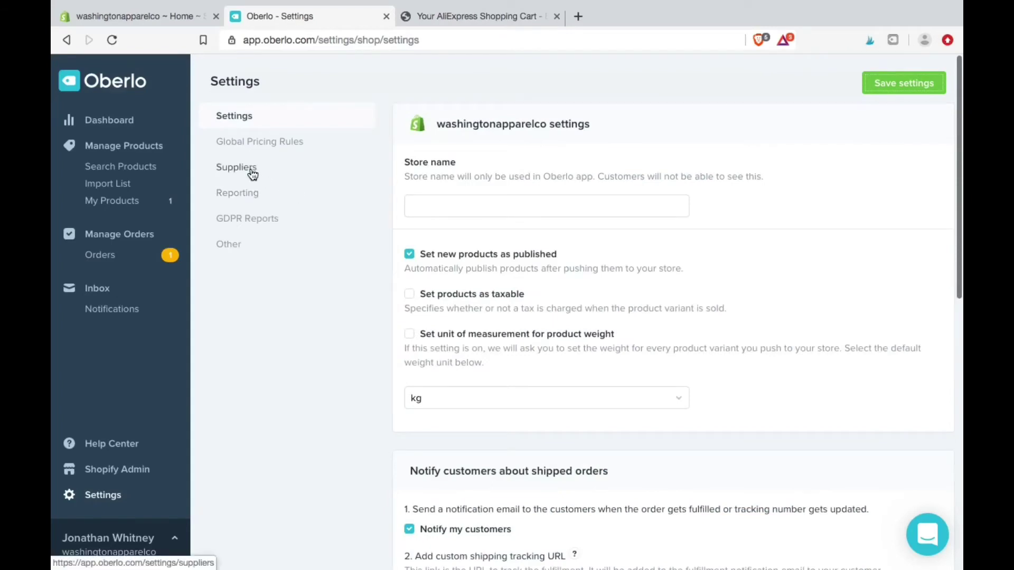
left_click(252, 175)
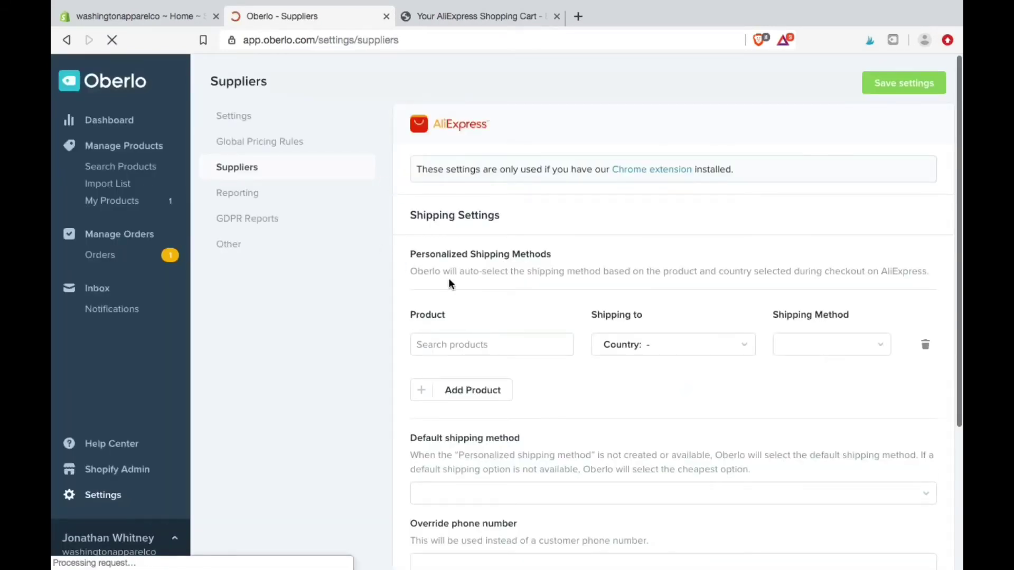
scroll(456, 281, "down", 2)
left_click(435, 434)
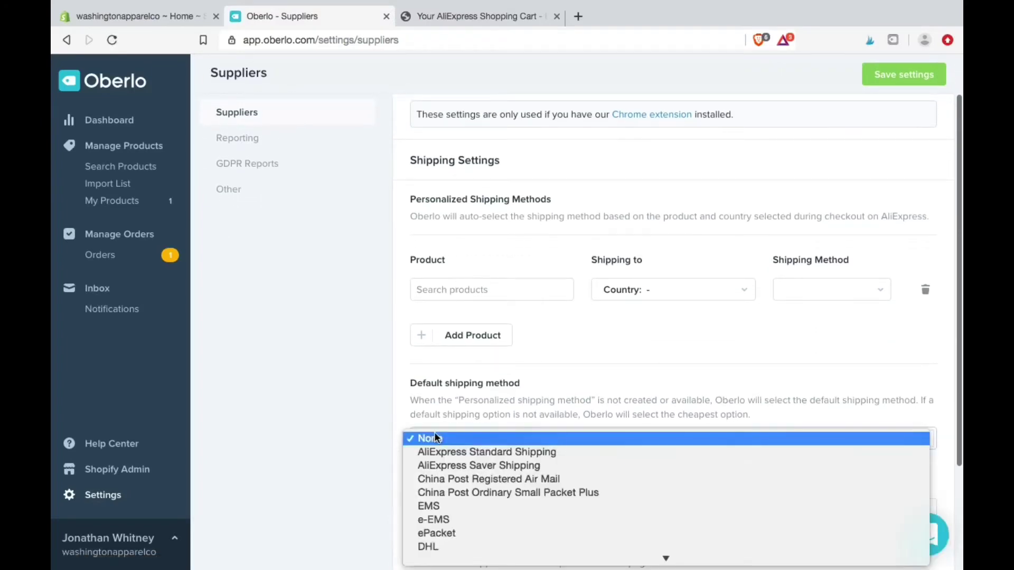
left_click(438, 533)
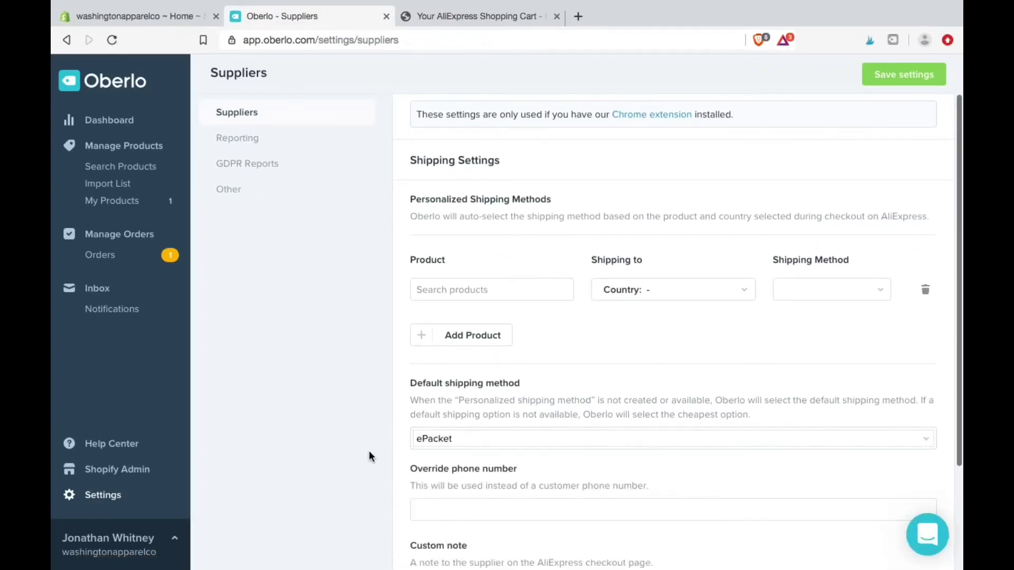
Review the custom note to the supplier about dropshipping without invoices or promotions, and save the supplier settings.
scroll(369, 451, "down", 5)
left_click_drag(740, 472, 407, 433)
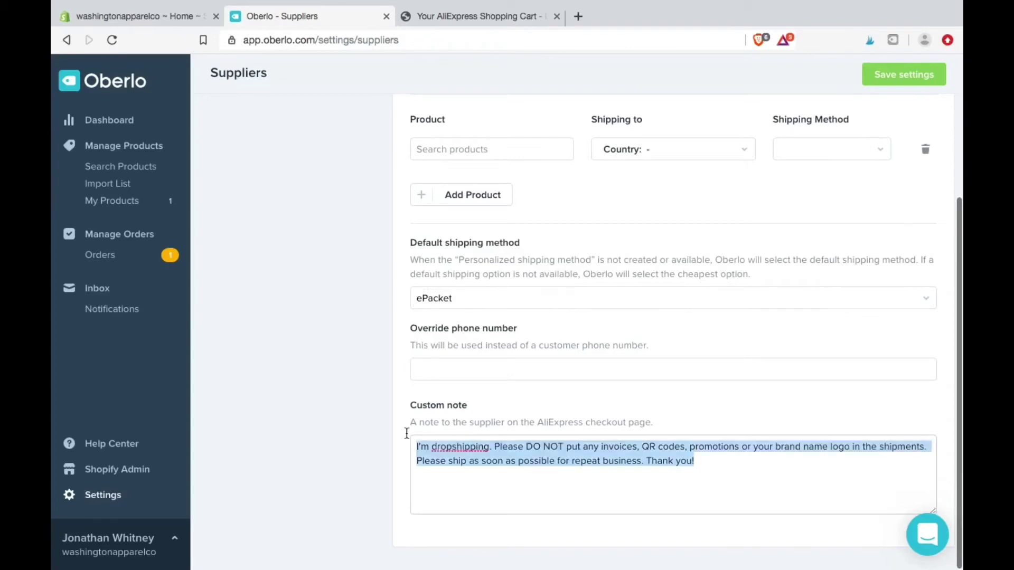
left_click(660, 494)
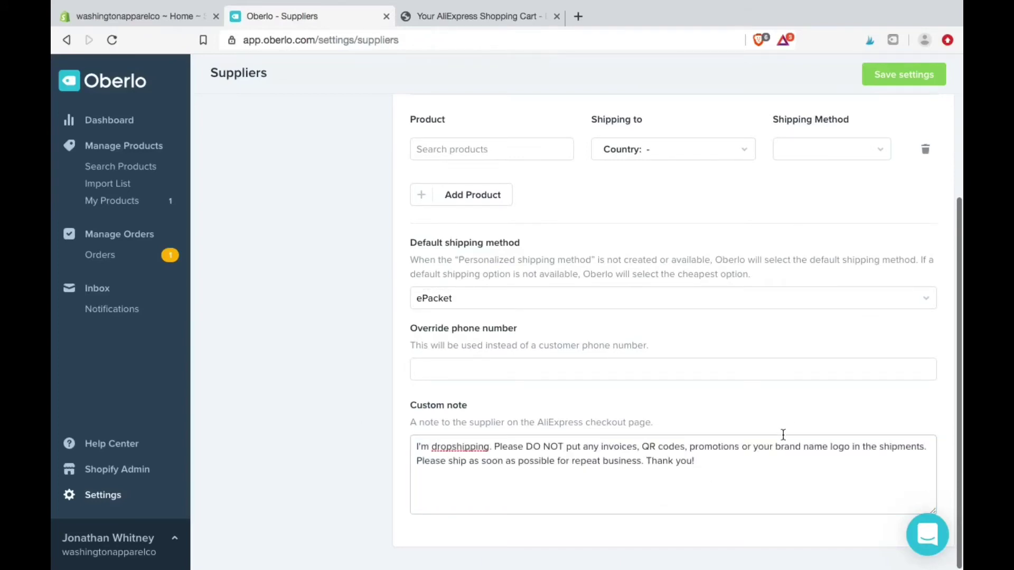
scroll(921, 119, "up", 1)
left_click(904, 74)
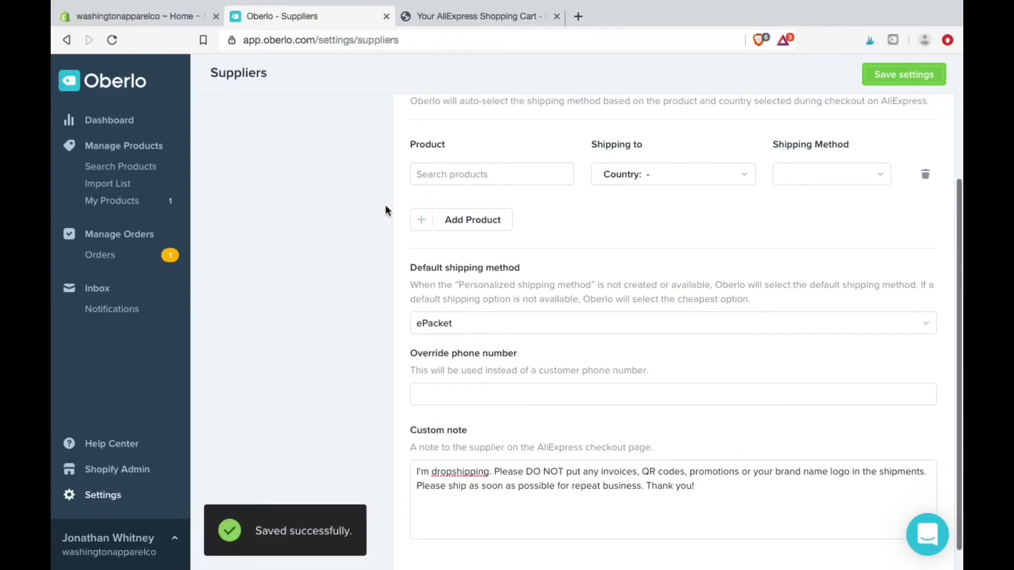
scroll(283, 229, "up", 6)
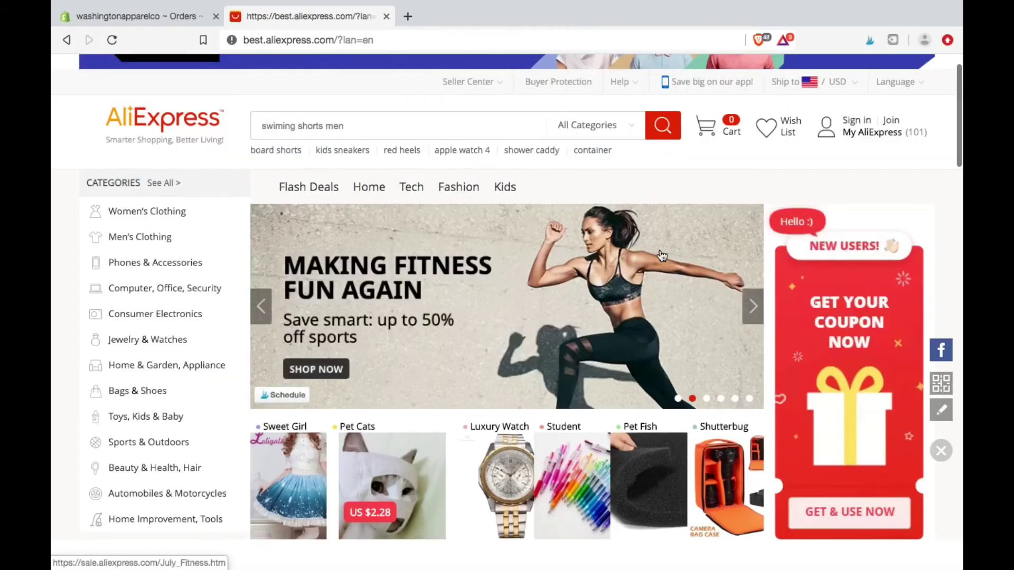
Import the IIOZO glass iPhone case from AliExpress's Just For You products with the Oberlo extension, and open the Oberlo import list.
scroll(663, 238, "down", 4)
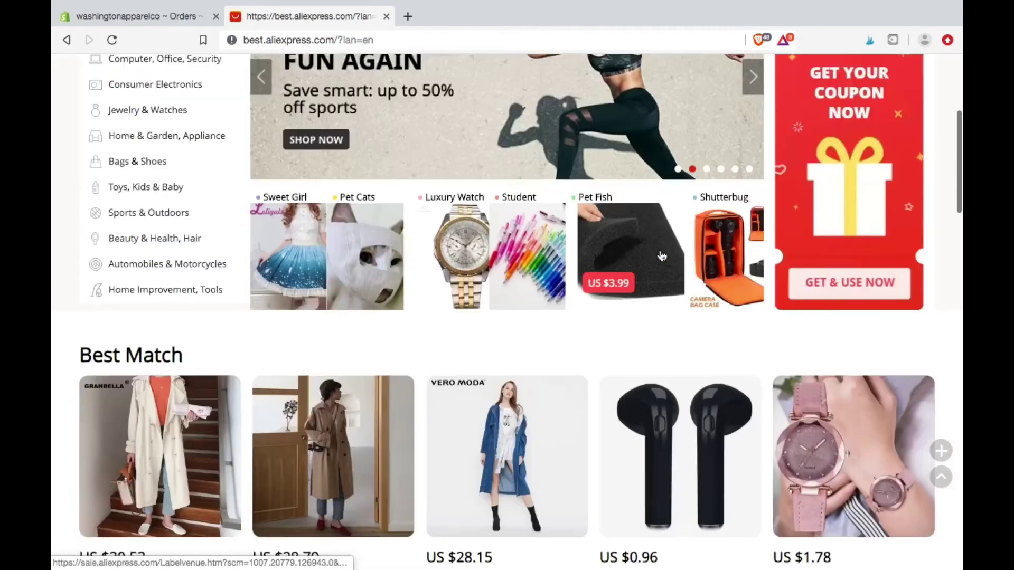
scroll(661, 257, "down", 12)
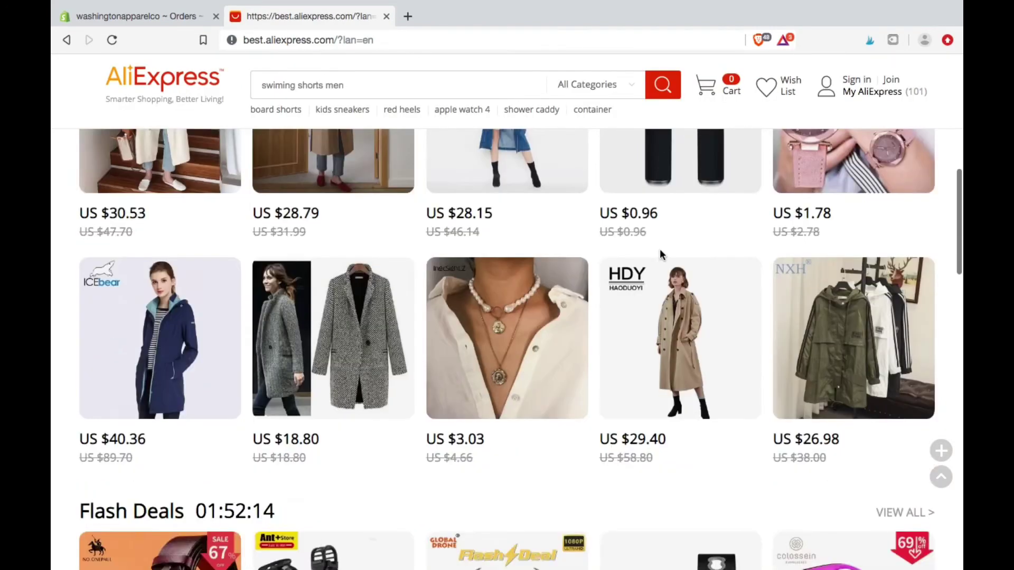
scroll(661, 255, "down", 1)
scroll(660, 255, "down", 5)
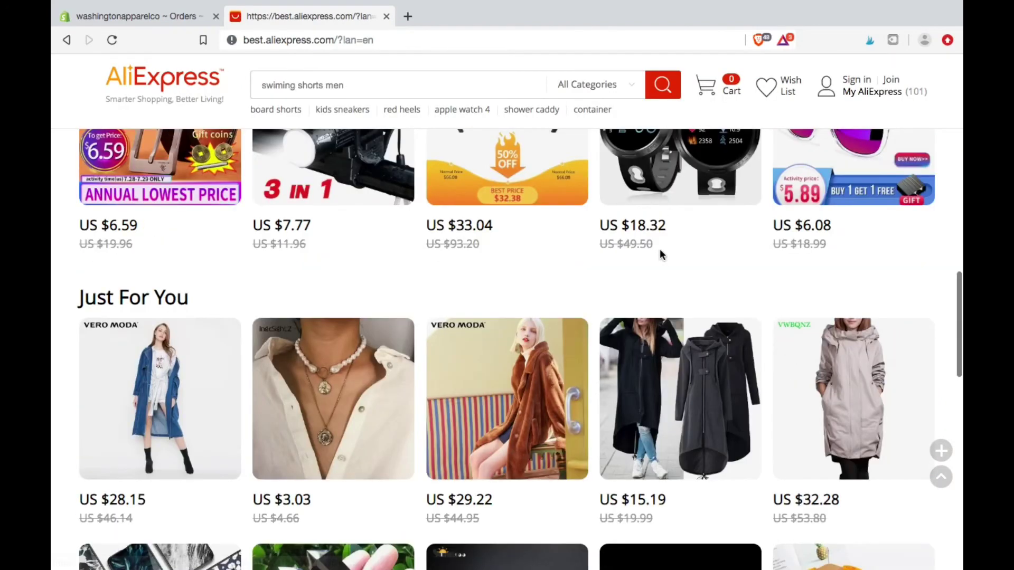
scroll(661, 256, "down", 4)
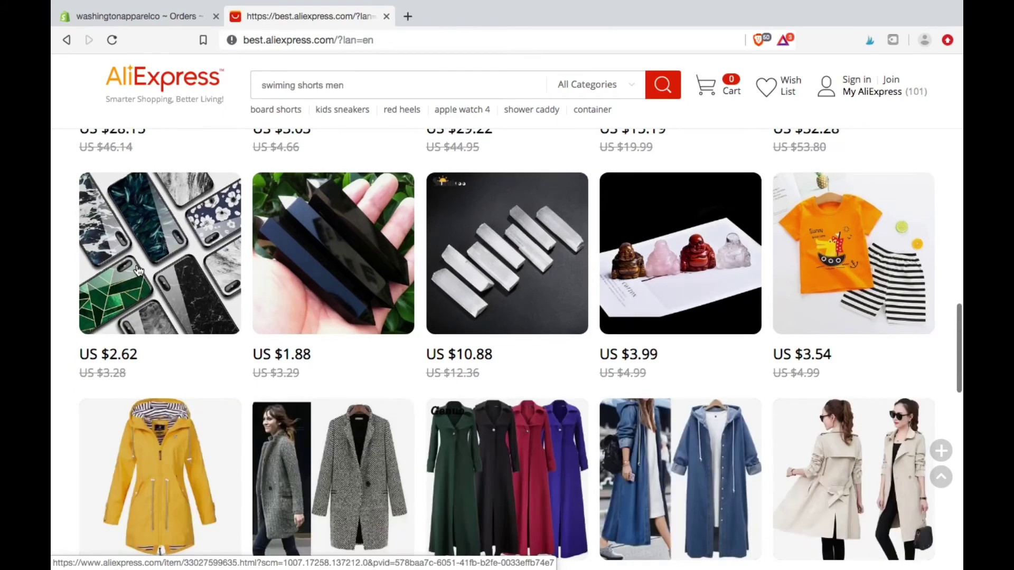
left_click(138, 271)
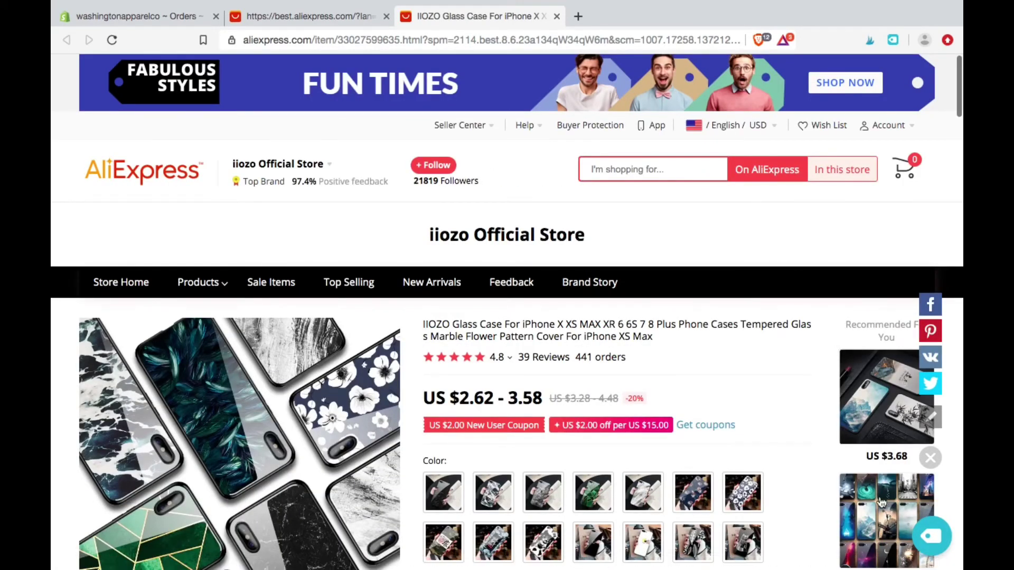
left_click(930, 540)
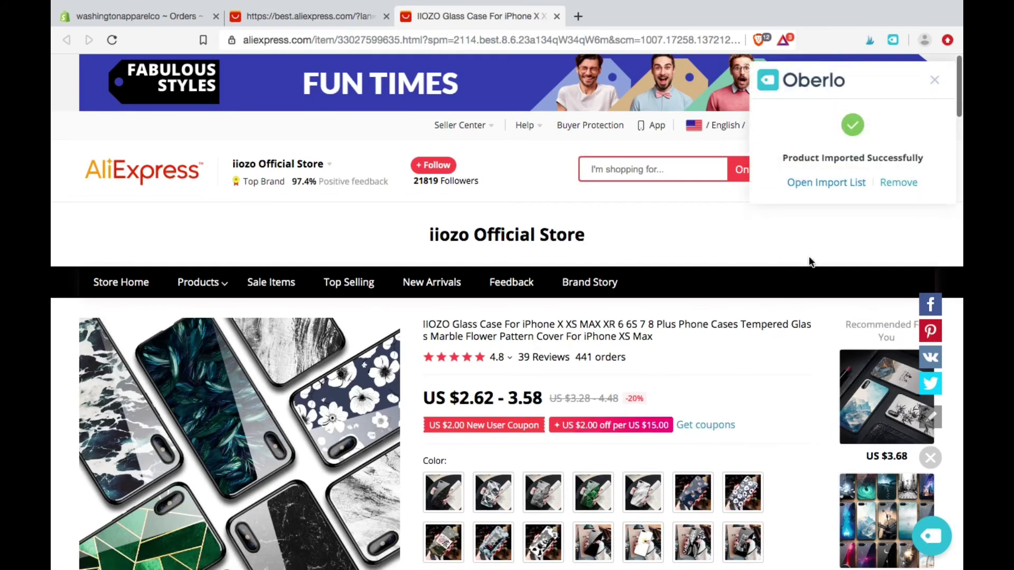
left_click(827, 183)
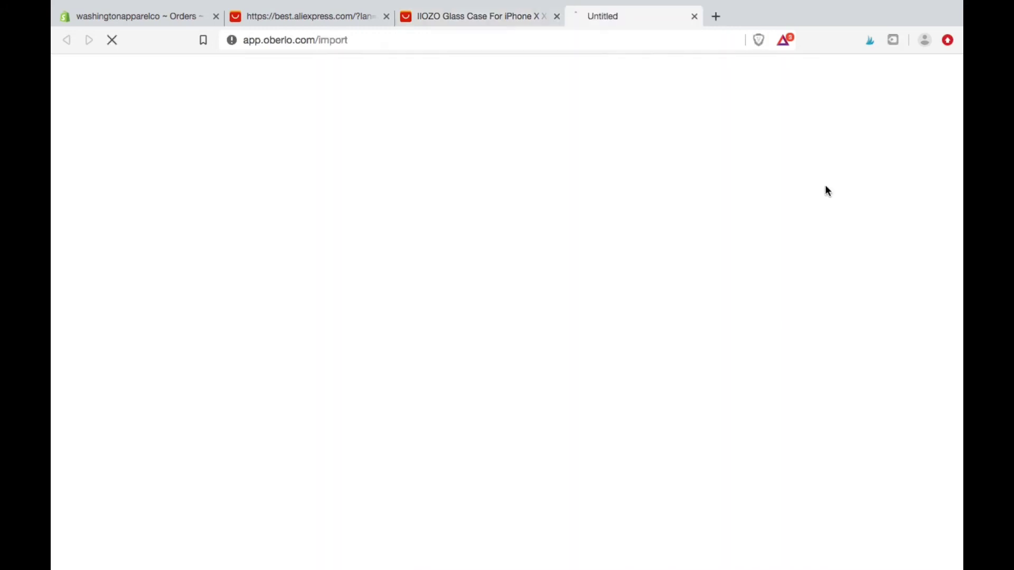